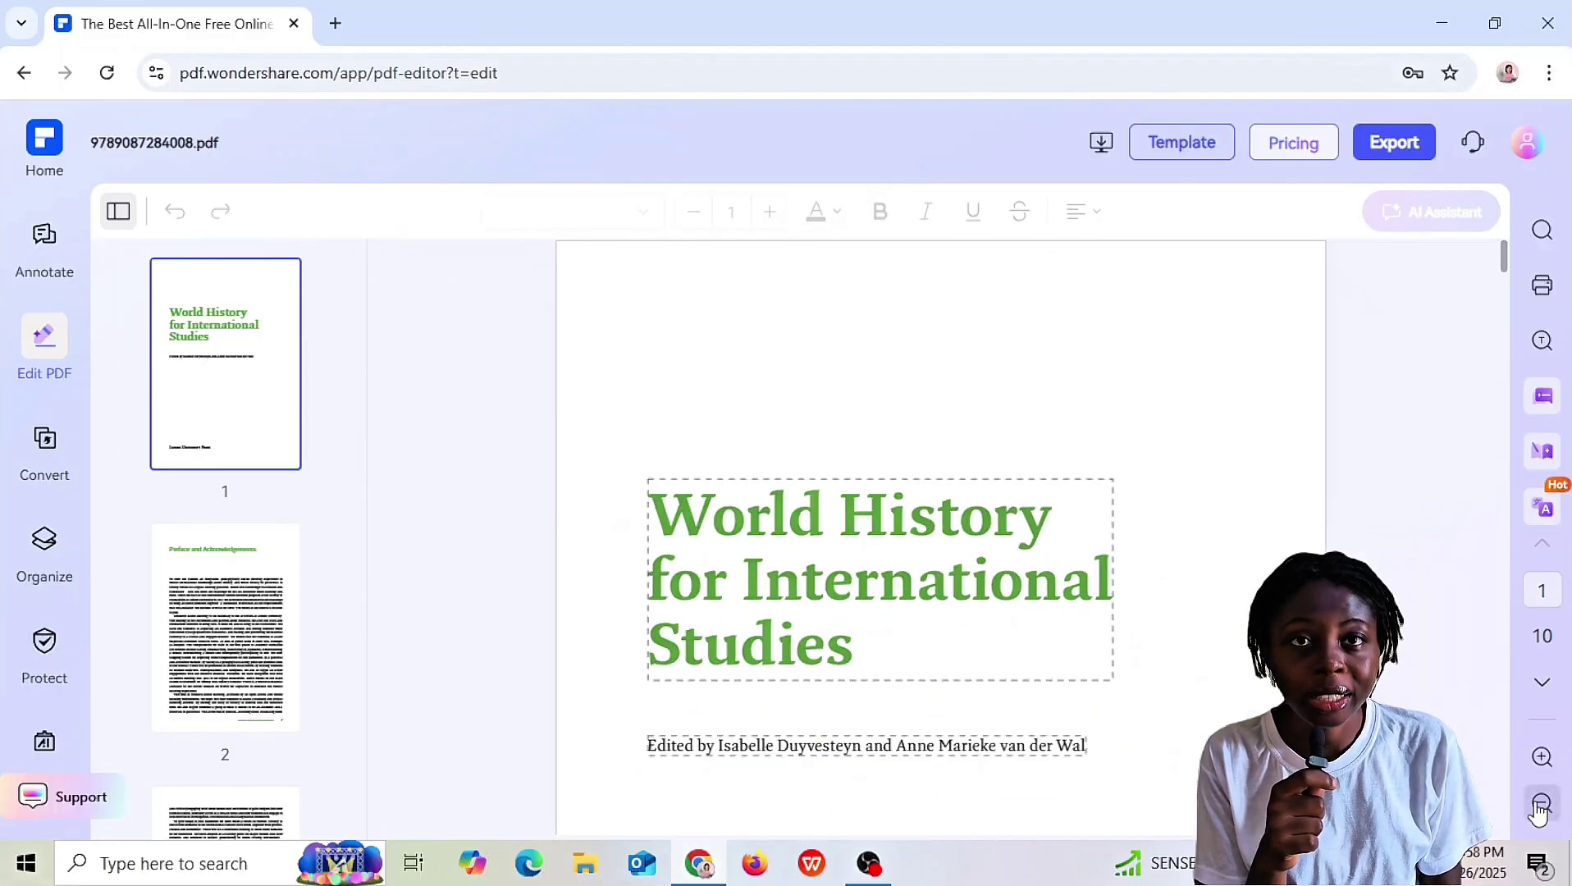
Make the 'To give shape to Modernity' paragraph purple via Text Color
drag(660, 393, 1180, 500)
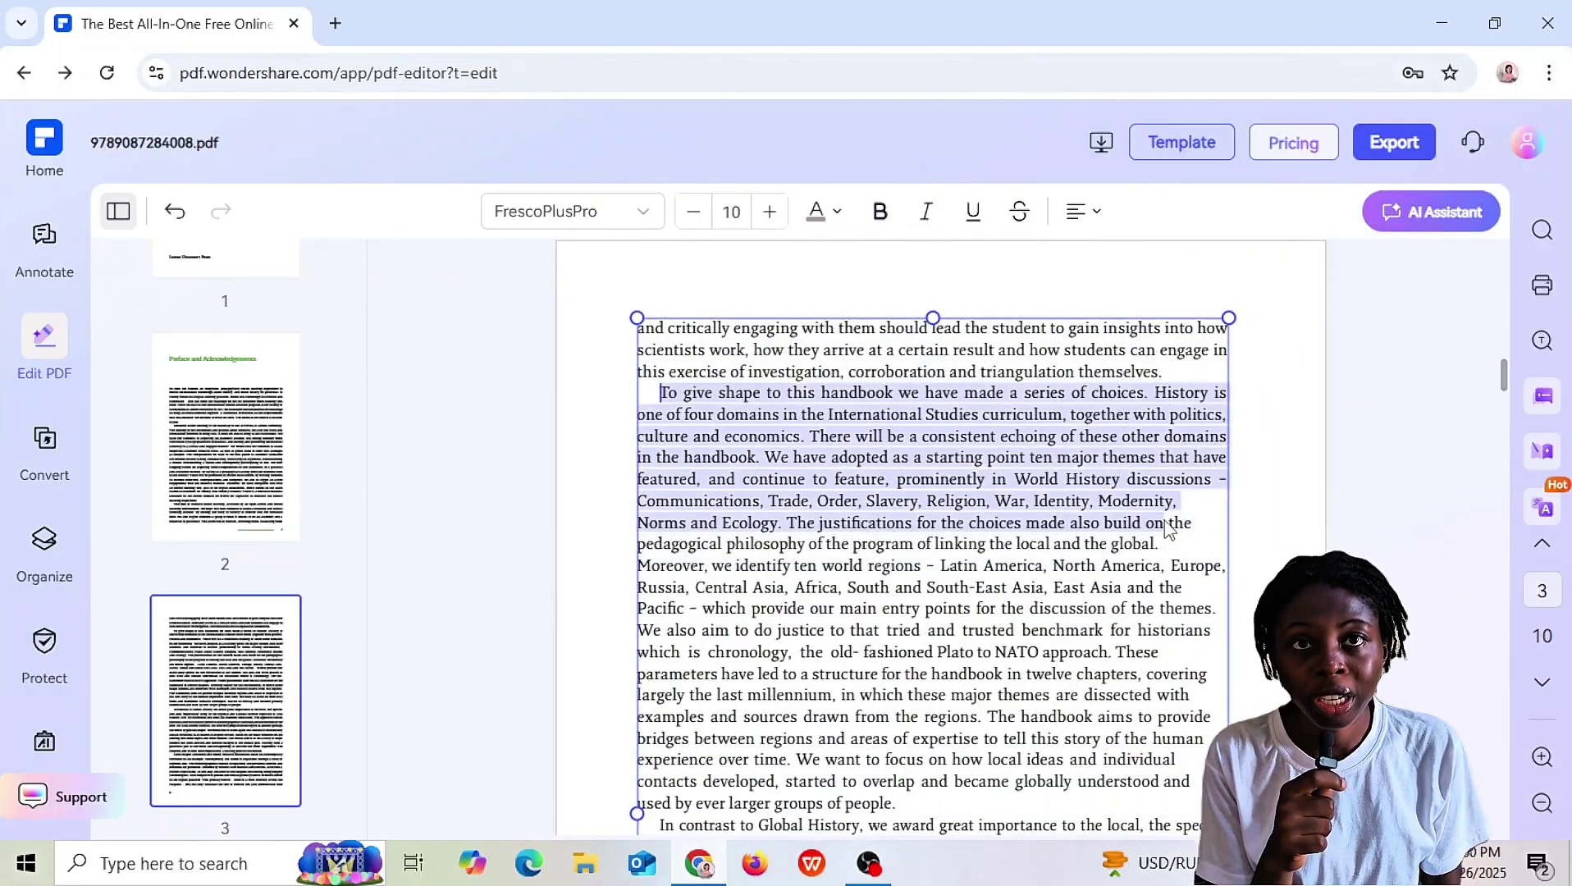
click(823, 211)
click(878, 355)
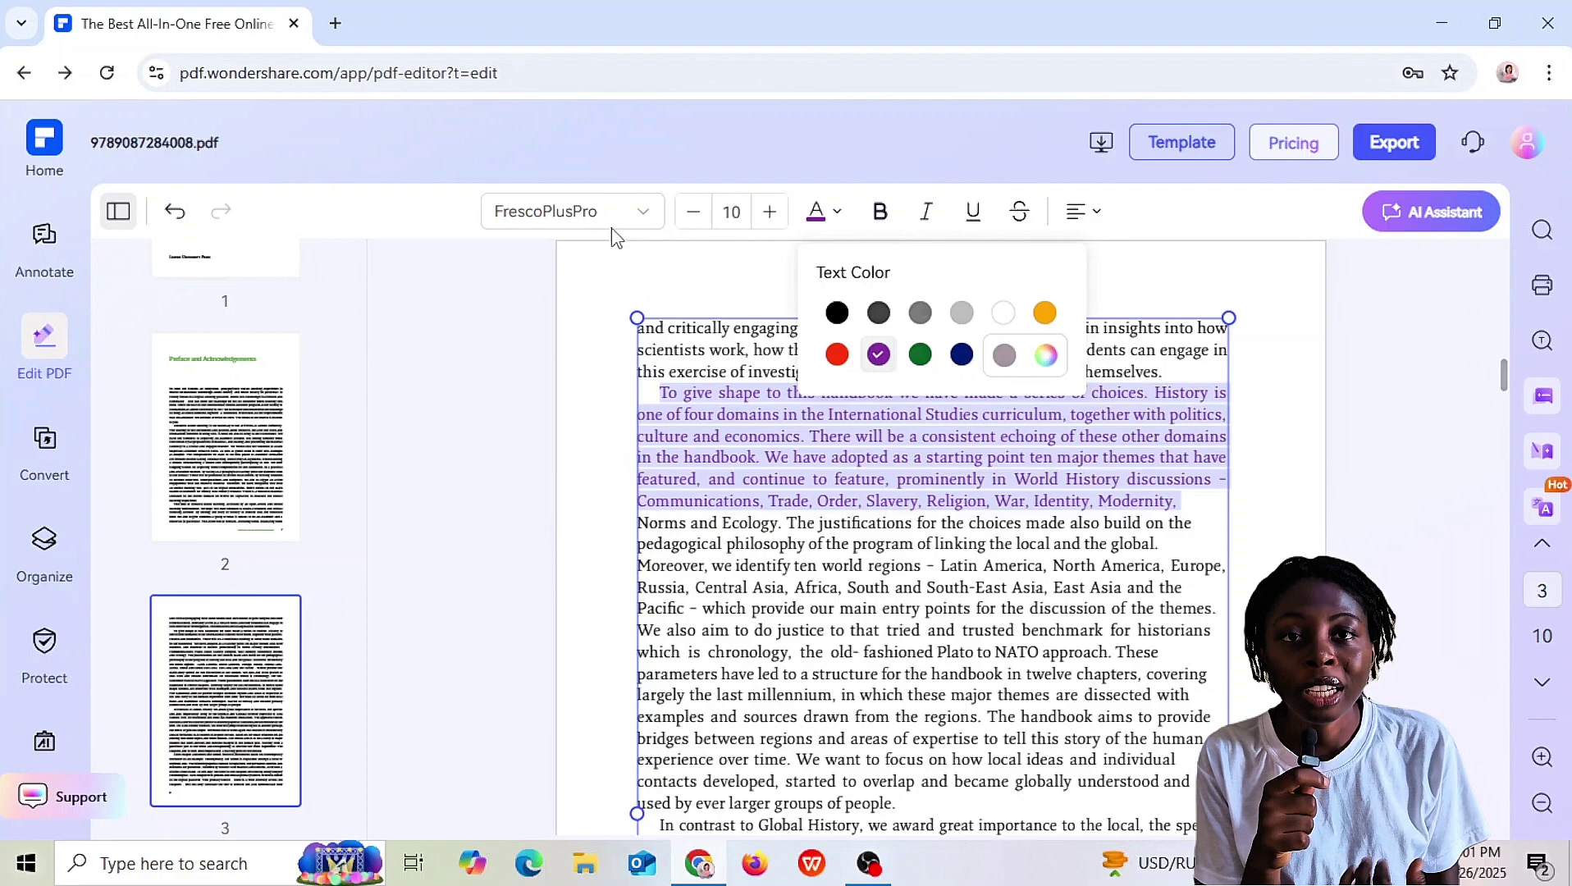
Set the paragraph's font to Aladin (after trying Cabin) and reach the AI assistant options
click(572, 211)
click(533, 431)
click(573, 211)
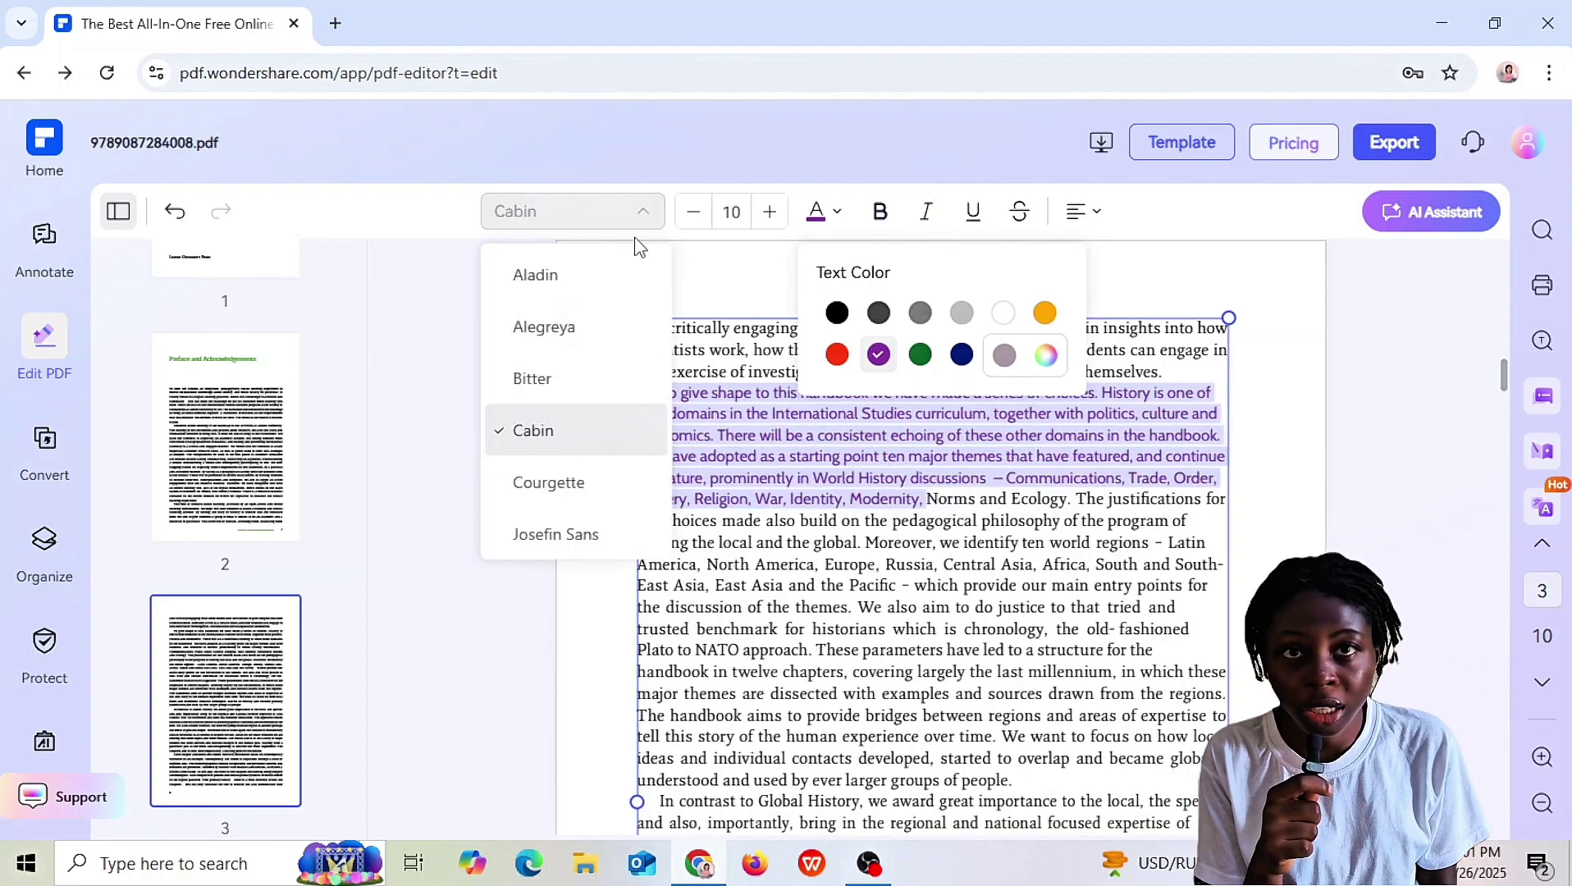
click(534, 275)
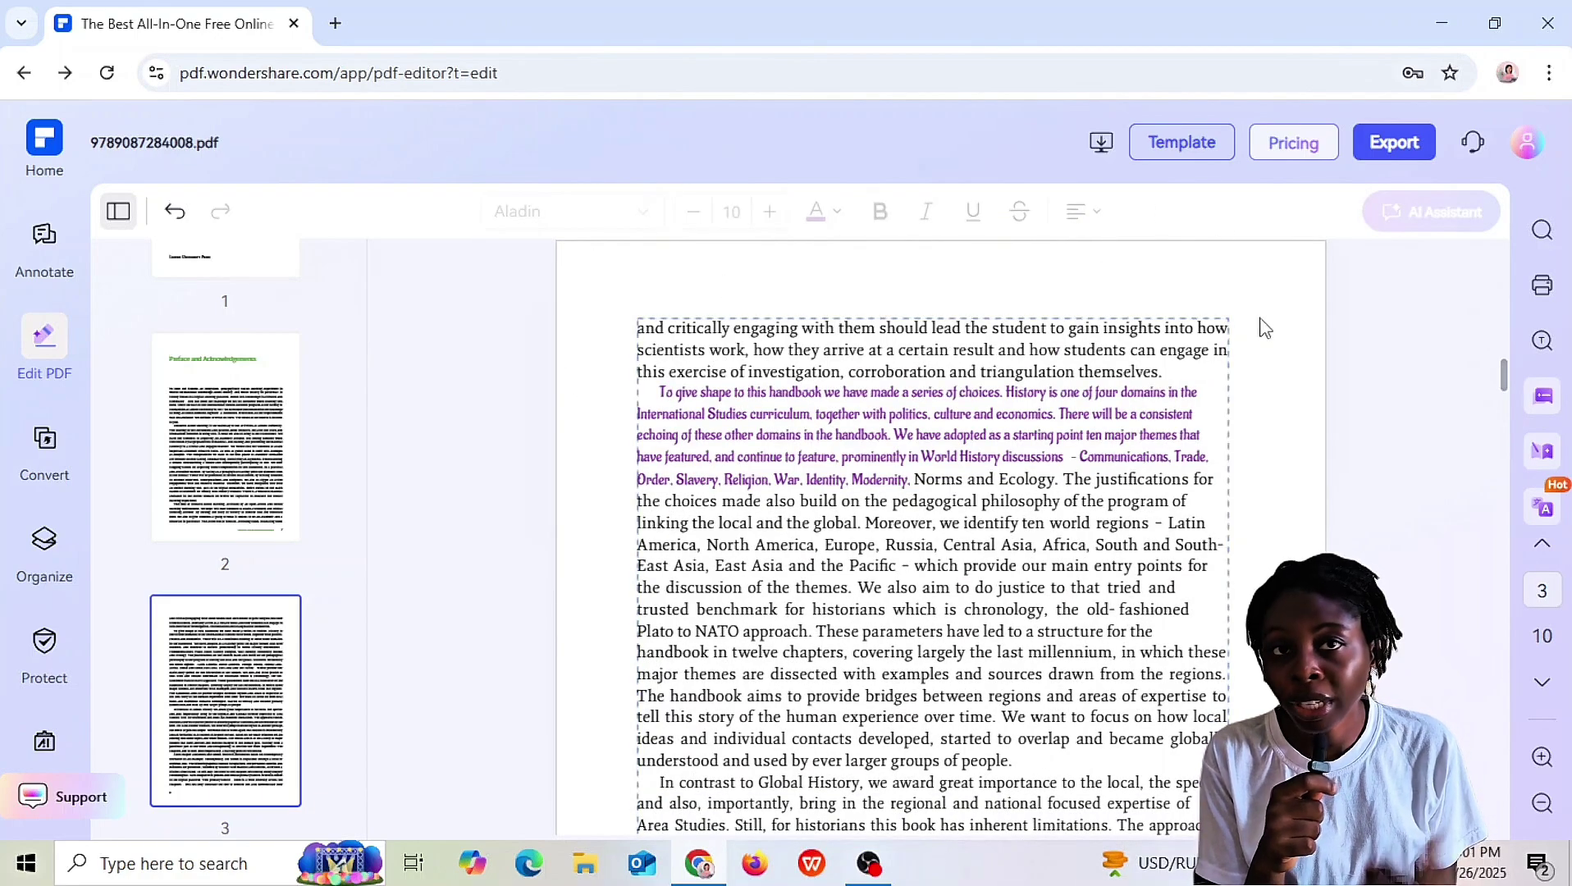
double_click(763, 374)
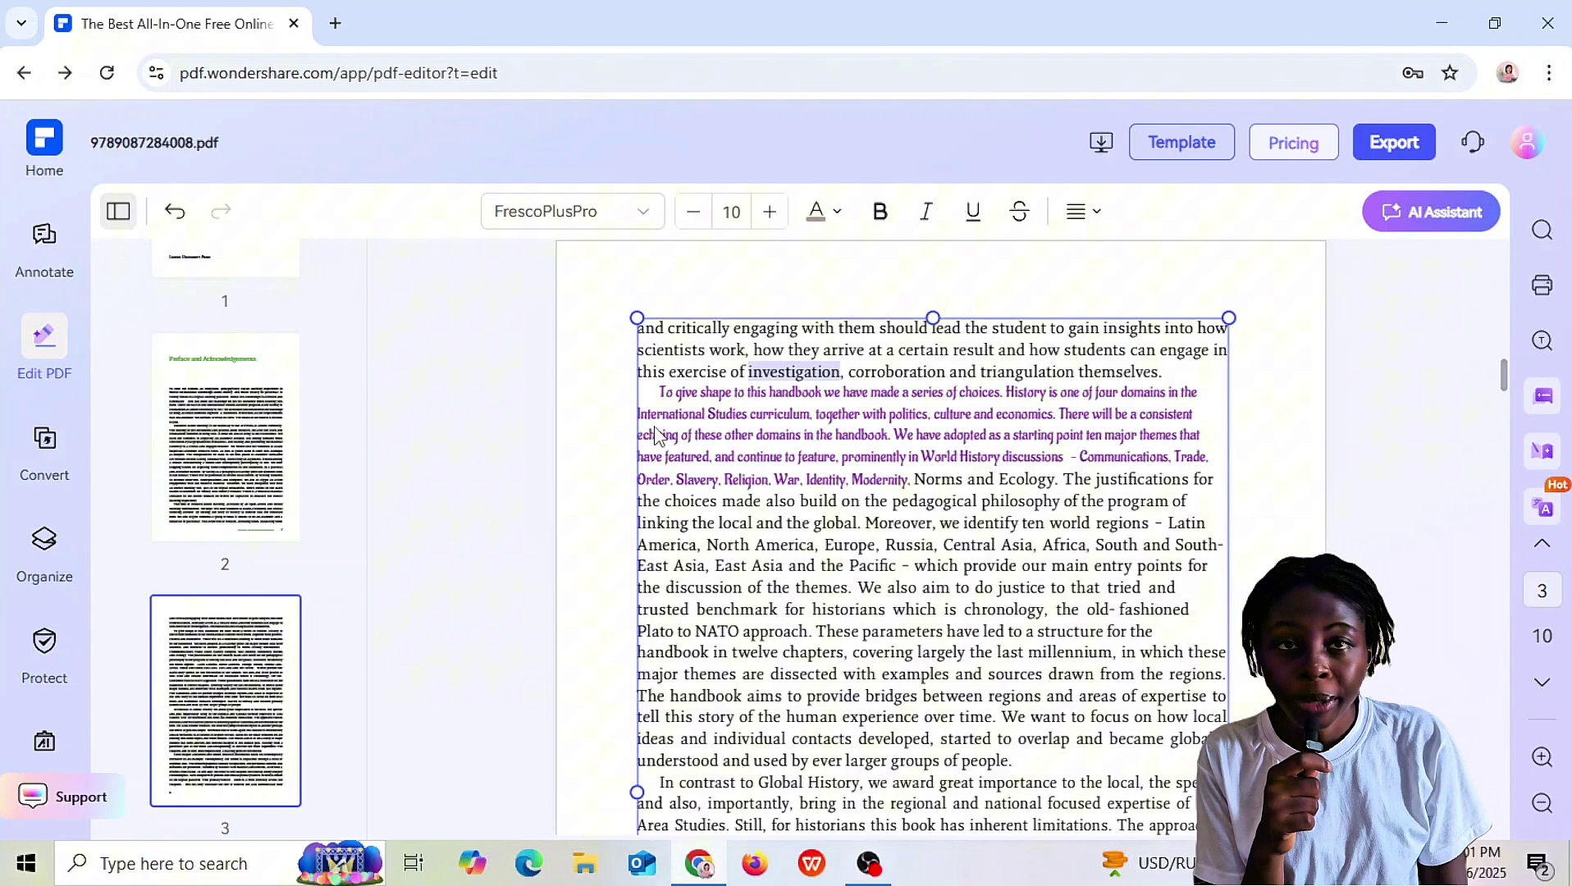
click(1424, 213)
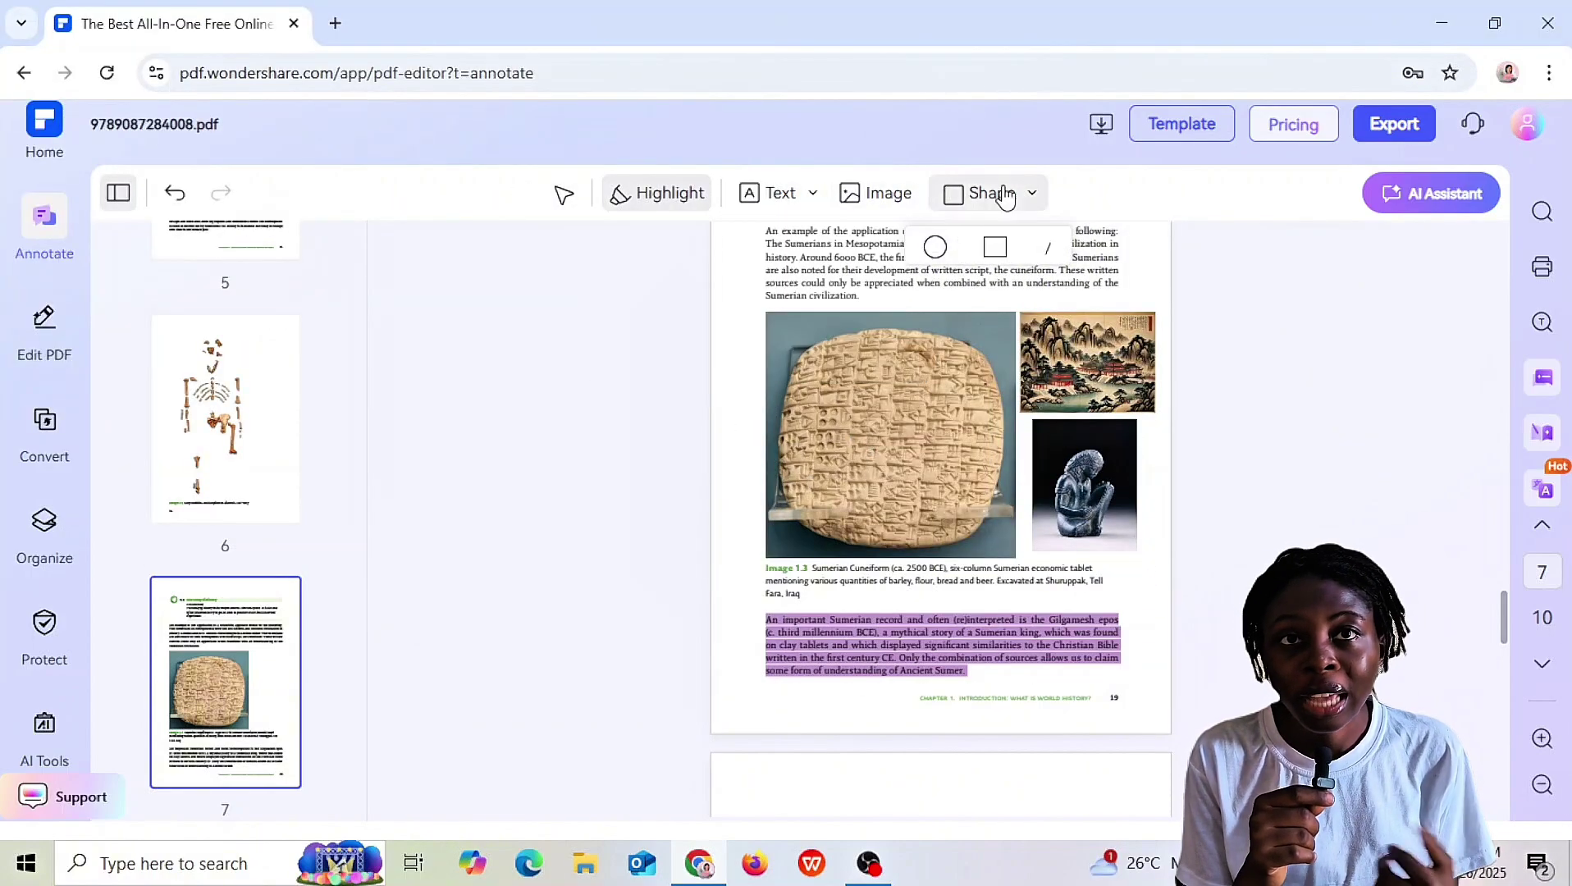
Switch the Shape tool between circle and another shape for marking the map
click(995, 247)
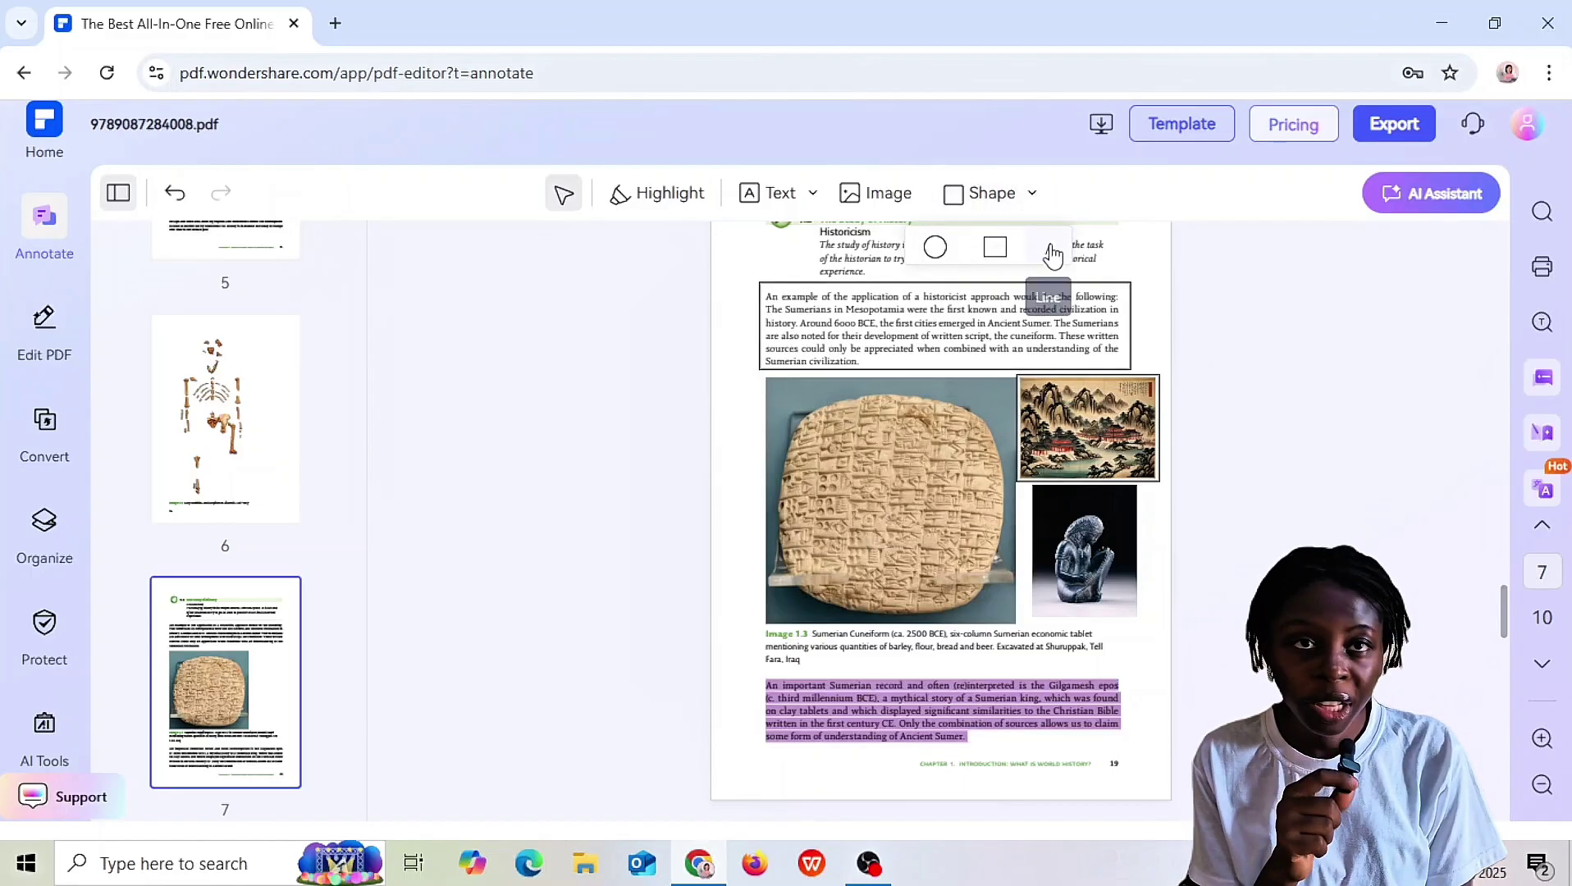
click(1052, 254)
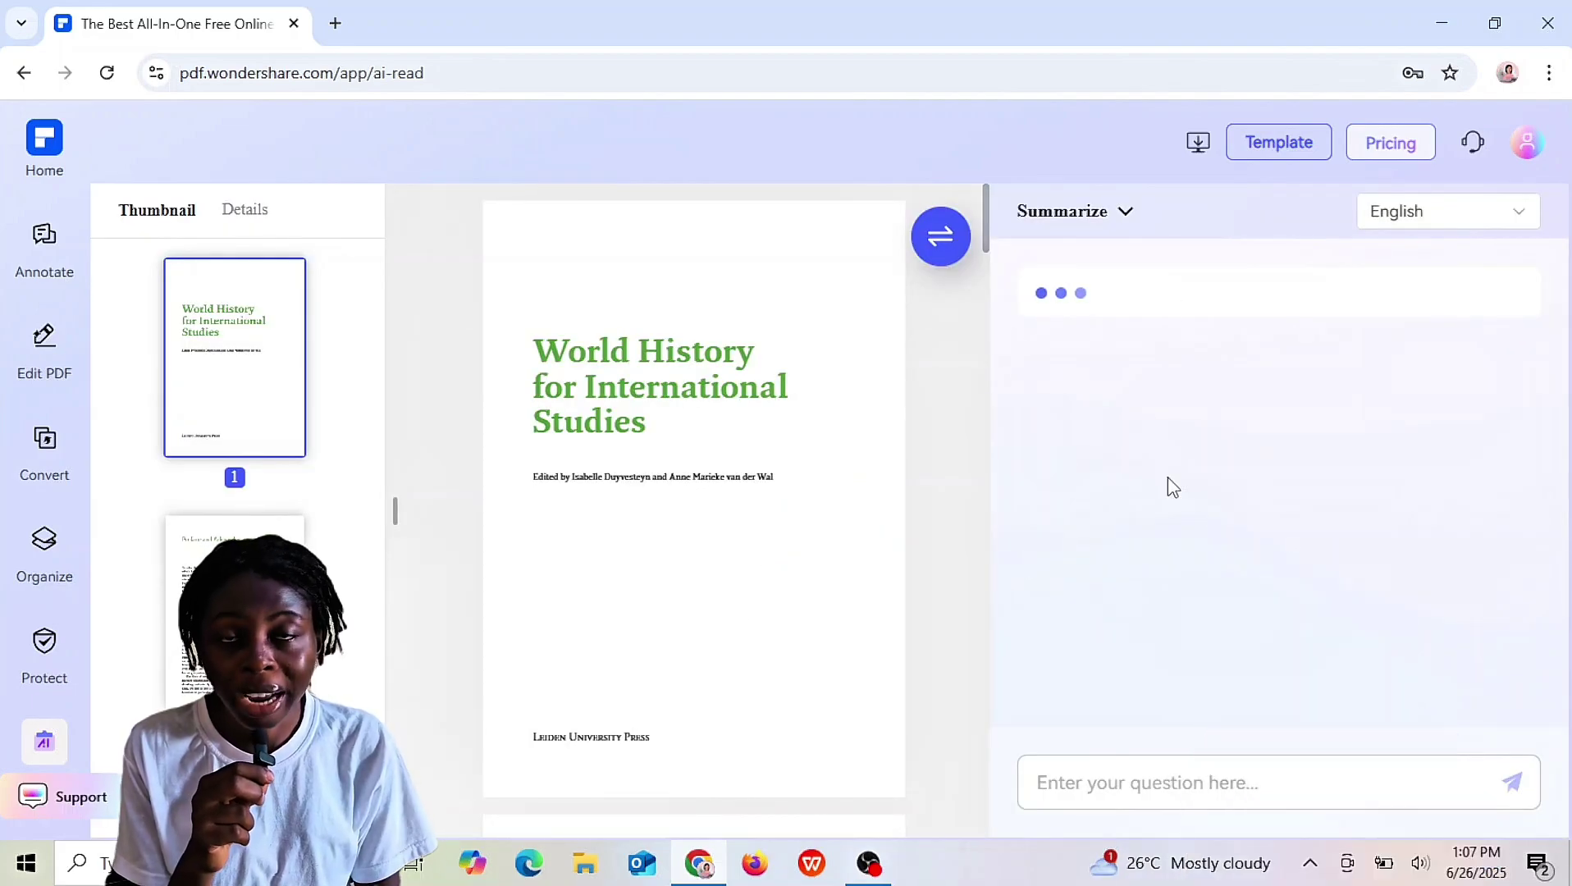
Switch the AI panel mode and submit the page 5 'The study of history' passage for rewriting
click(1128, 196)
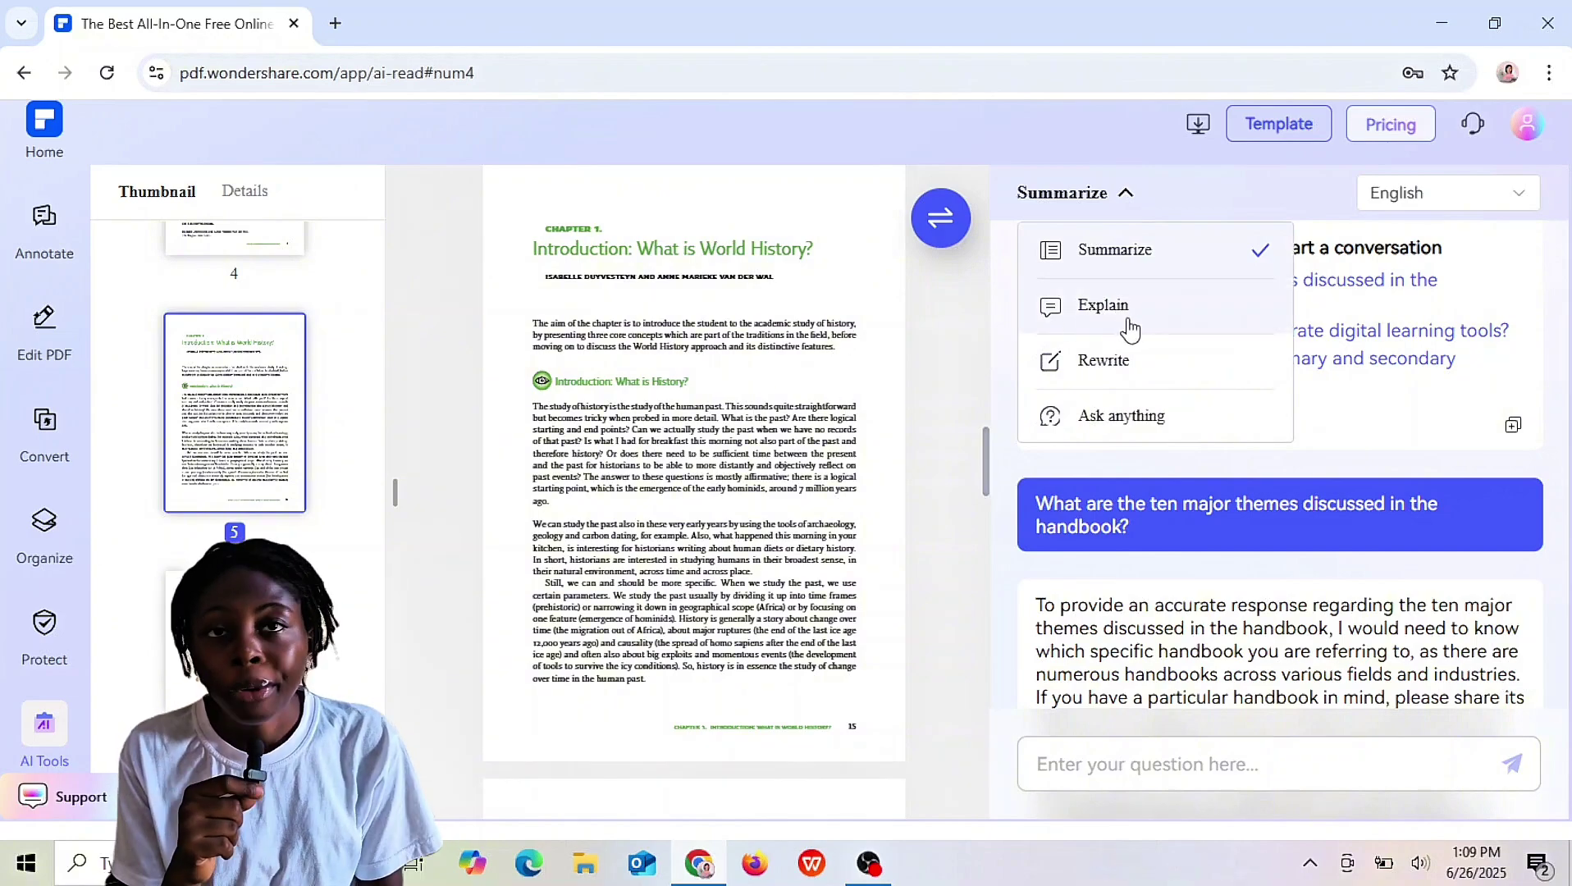
click(1103, 304)
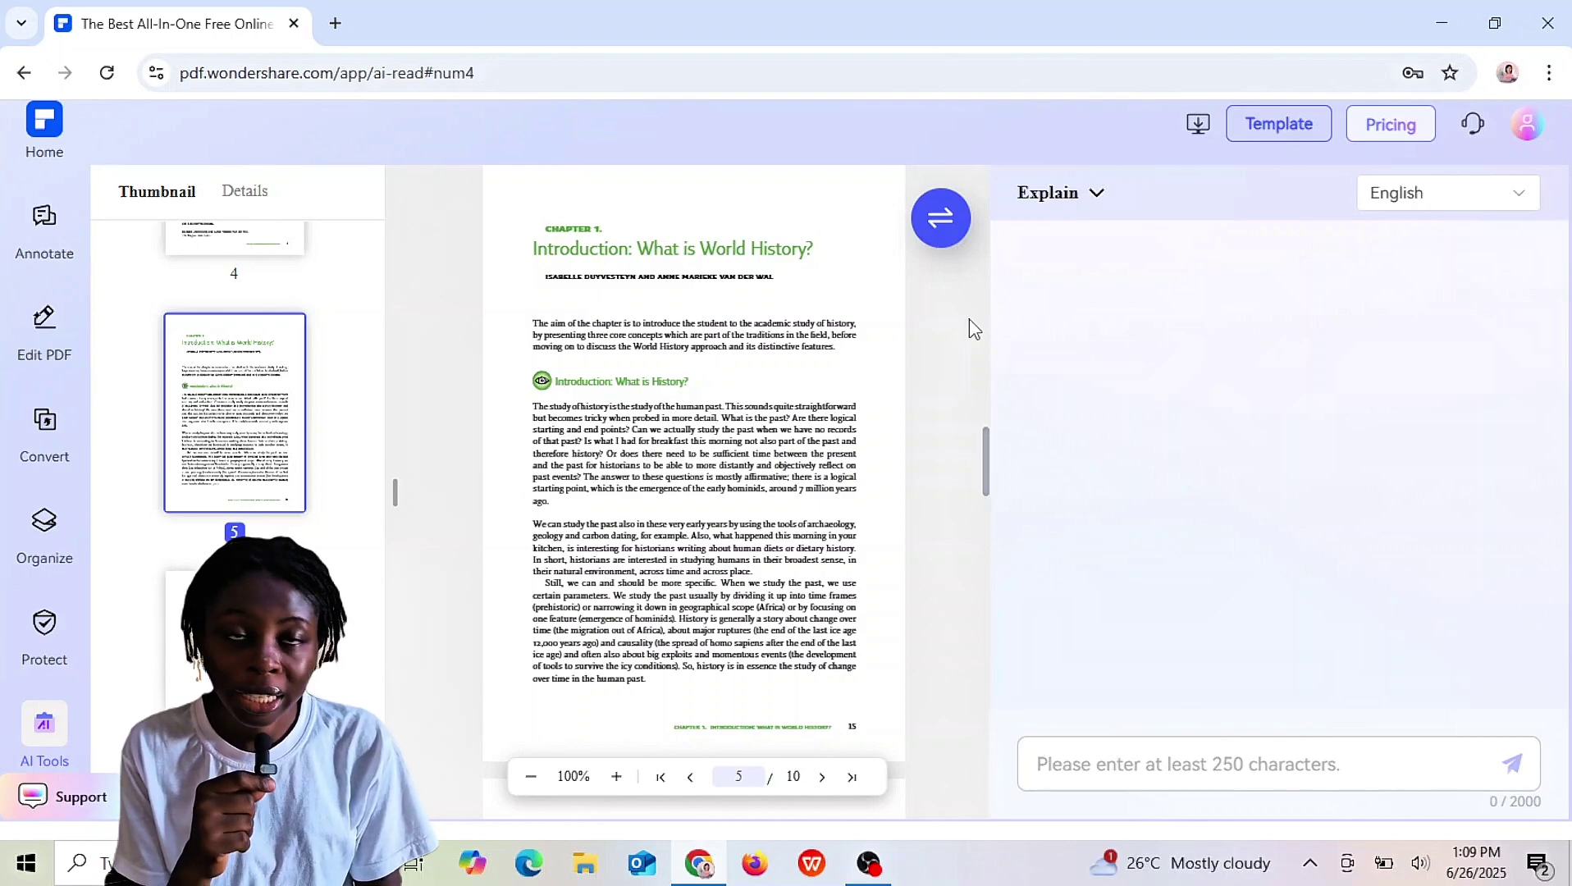
drag(533, 405, 855, 659)
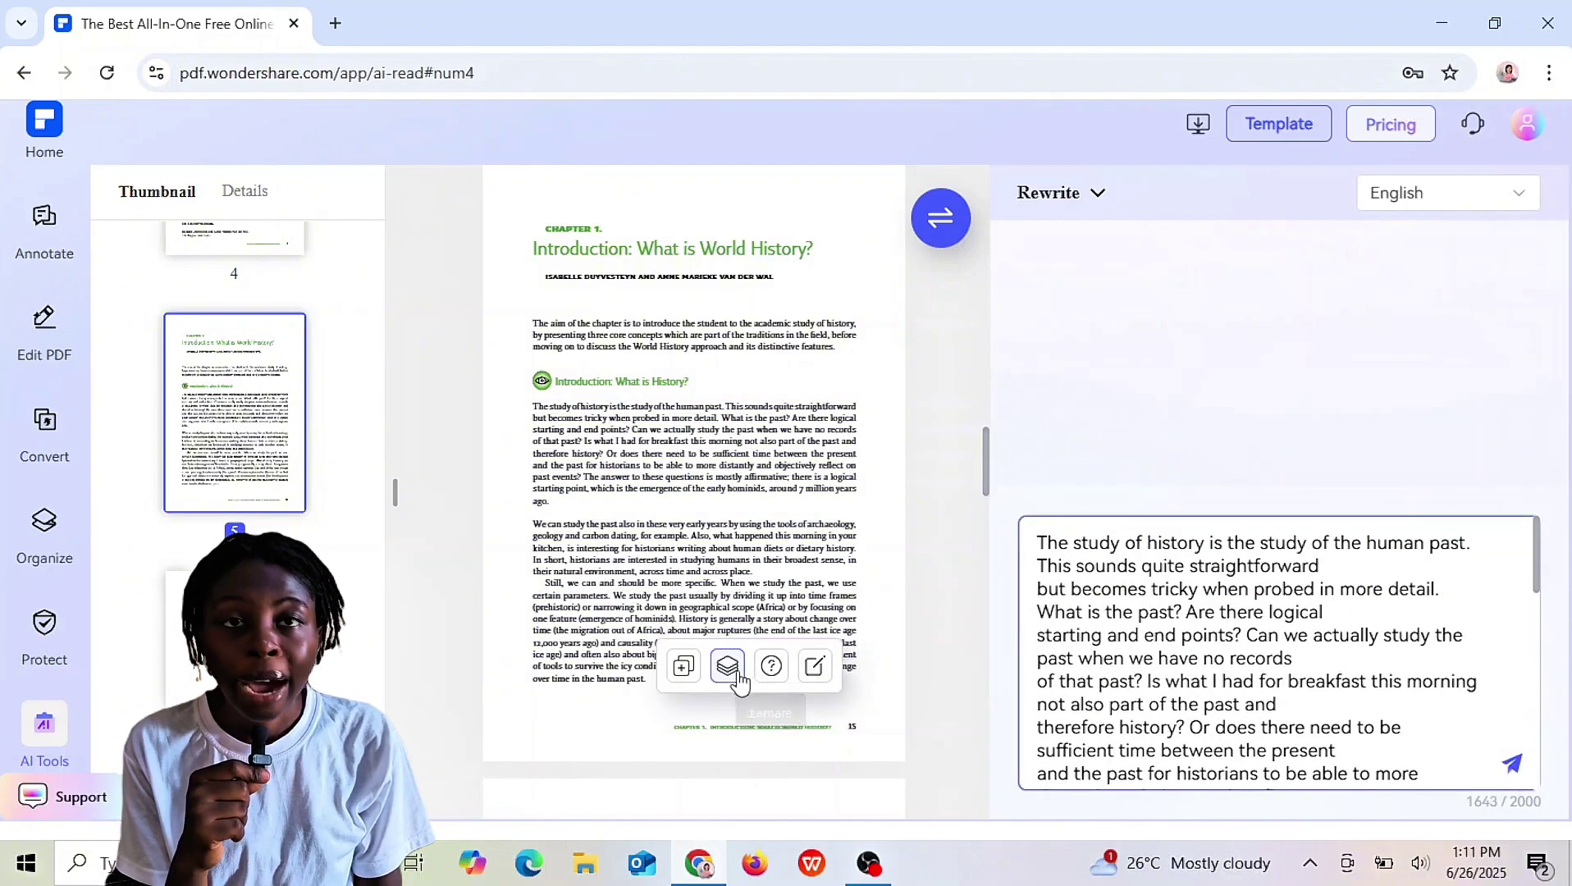
click(1514, 770)
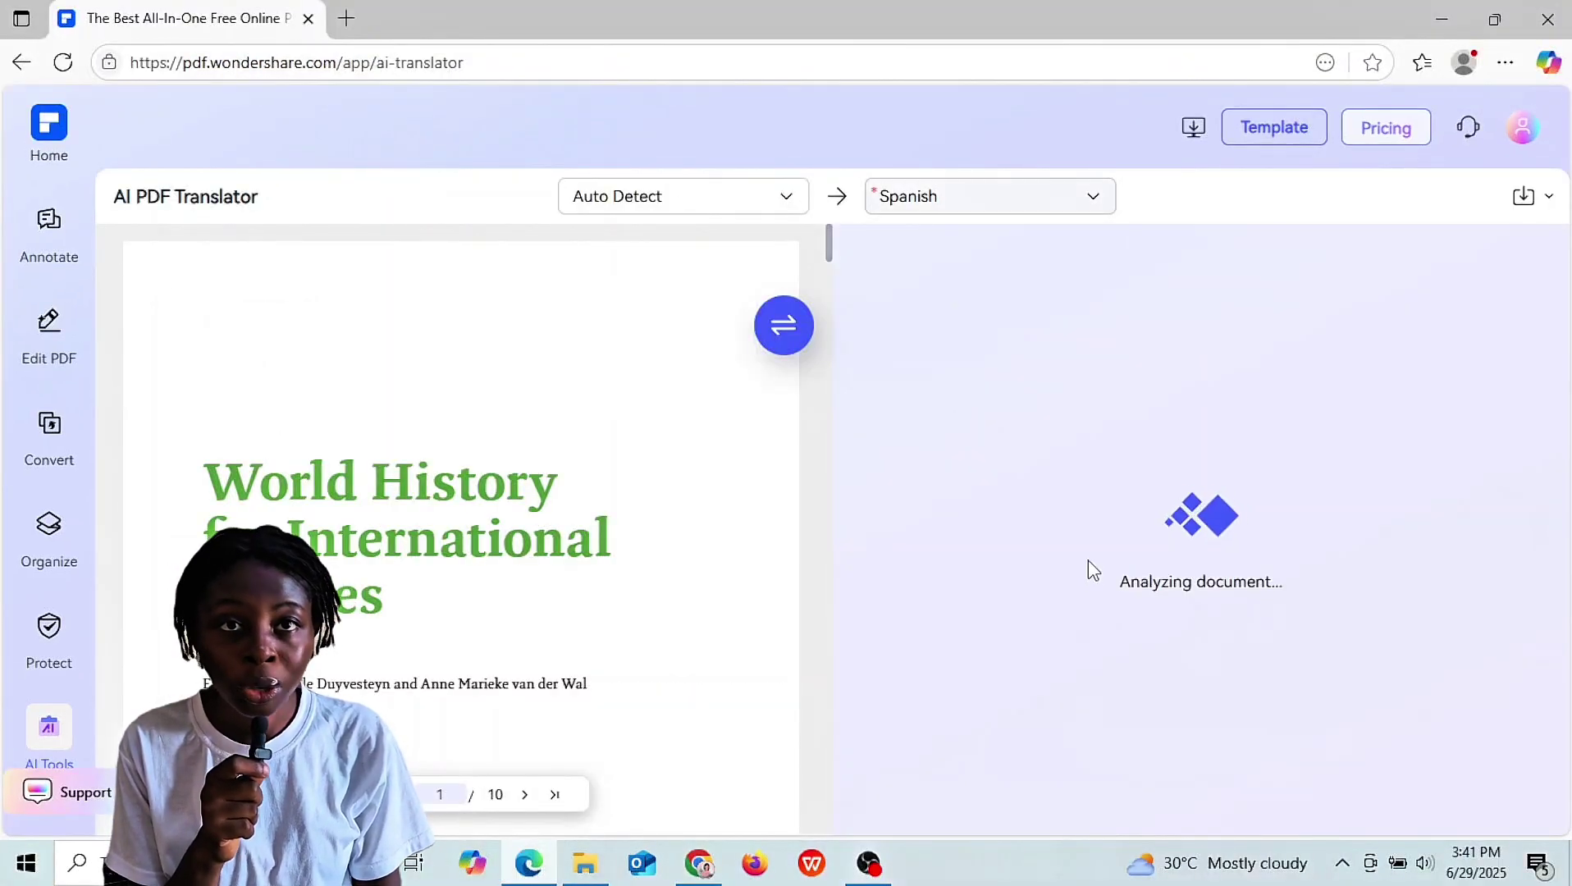
scroll(1228, 552, down, 5)
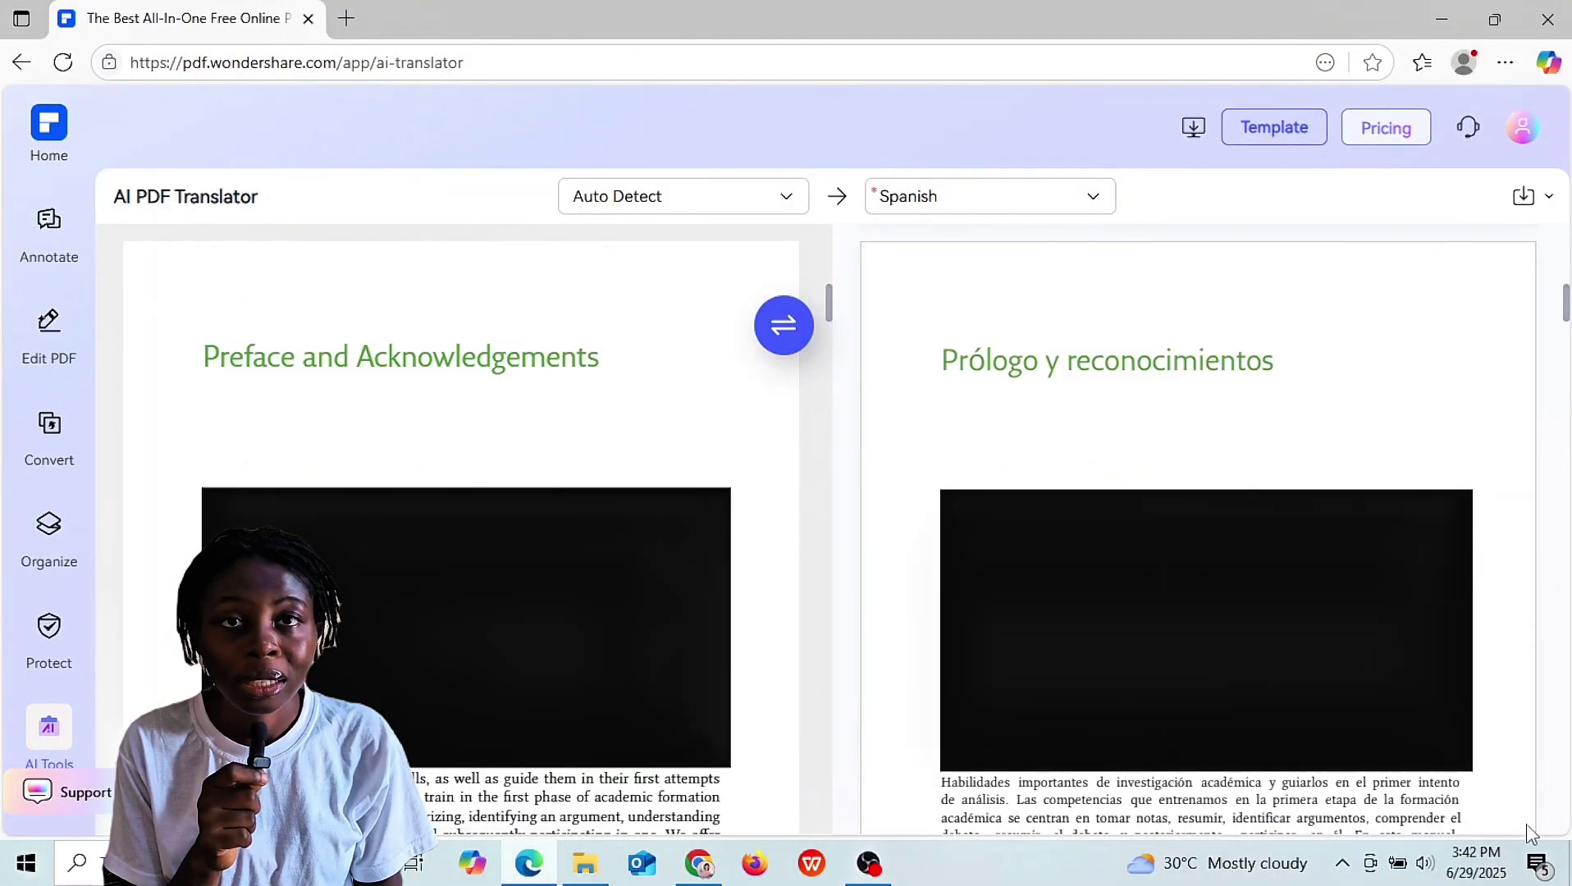
Set the language to Chinese (Traditional) and select all the text on page 8
click(525, 798)
click(524, 798)
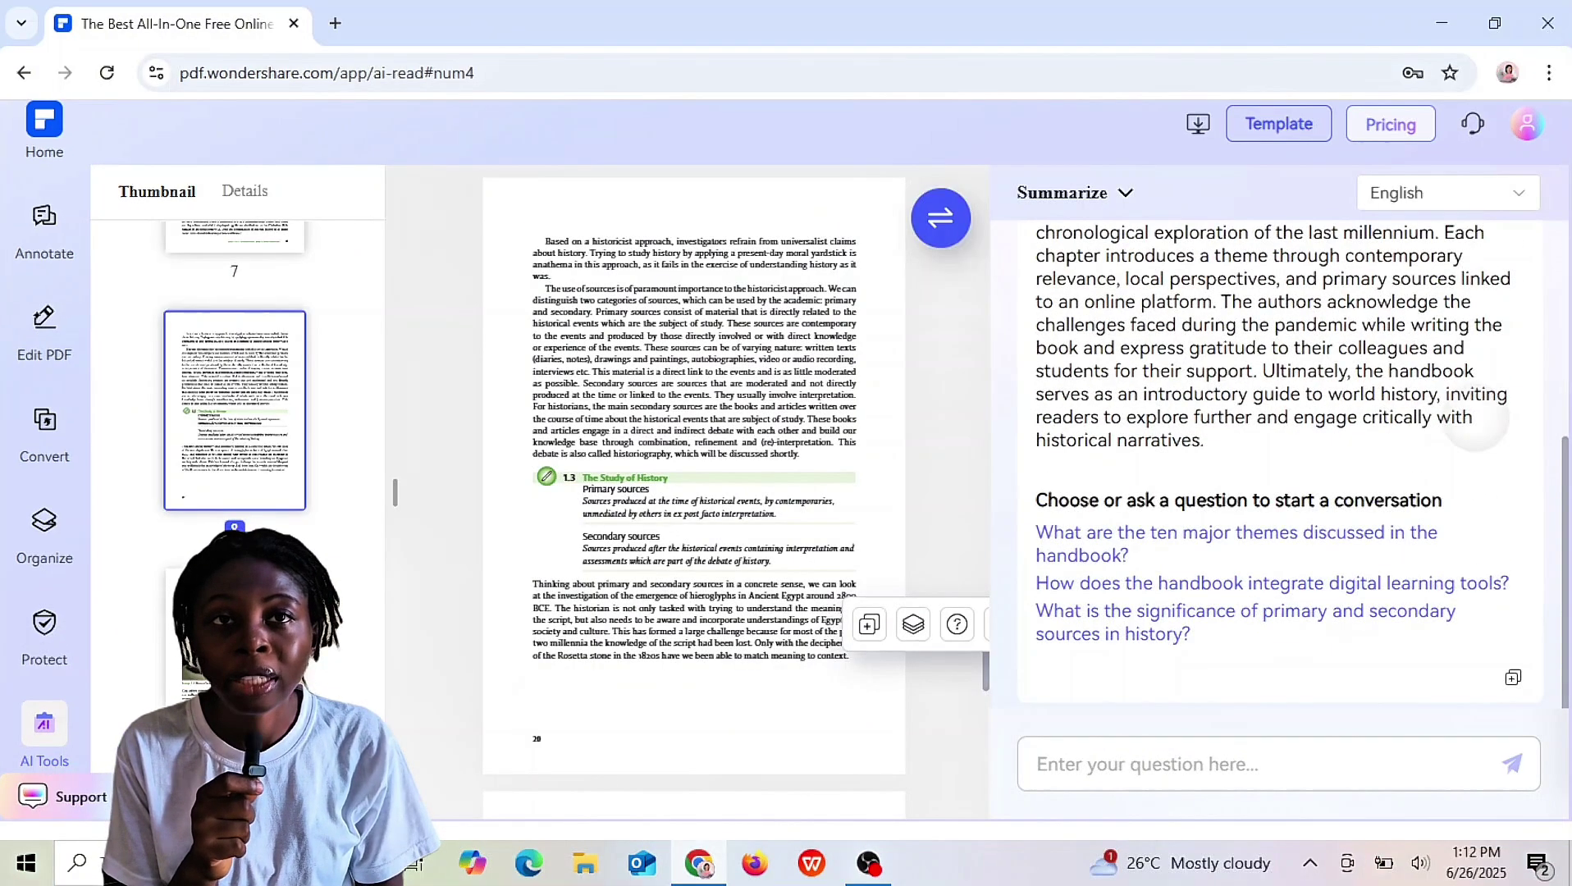
scroll(1449, 368, up, 3)
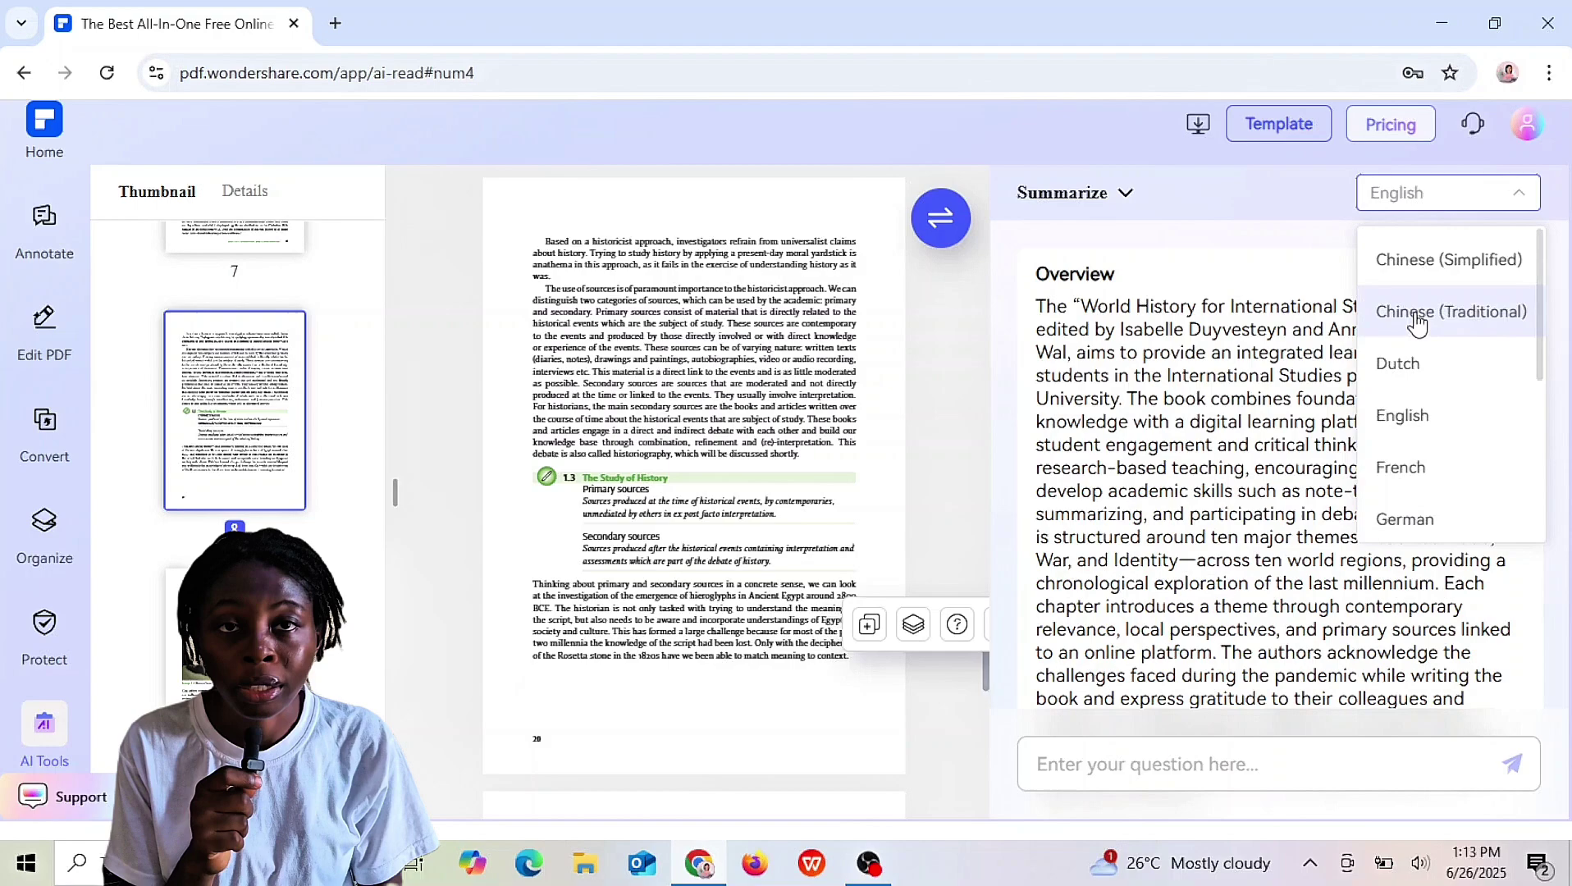
click(1449, 312)
drag(847, 265, 605, 239)
click(687, 368)
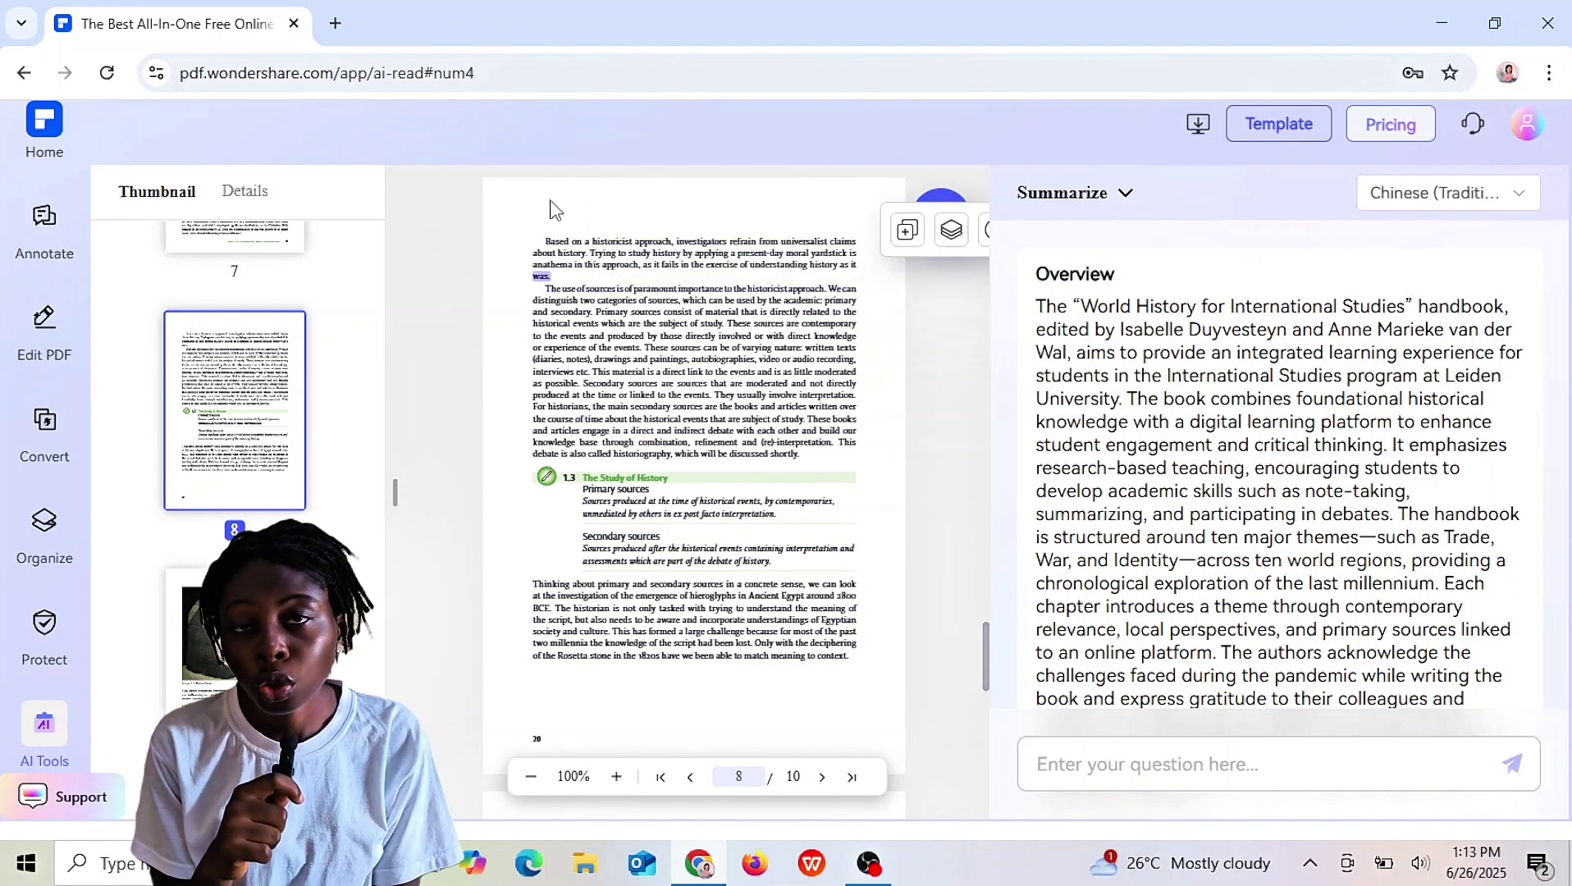
mouse_move(854, 656)
mouse_down()
mouse_move(534, 240)
mouse_move(853, 656)
mouse_up()
click(688, 369)
Paste the page 8 passage into the question box for translation, then return to the home tools
key(ctrl+c)
click(1228, 763)
key(ctrl+v)
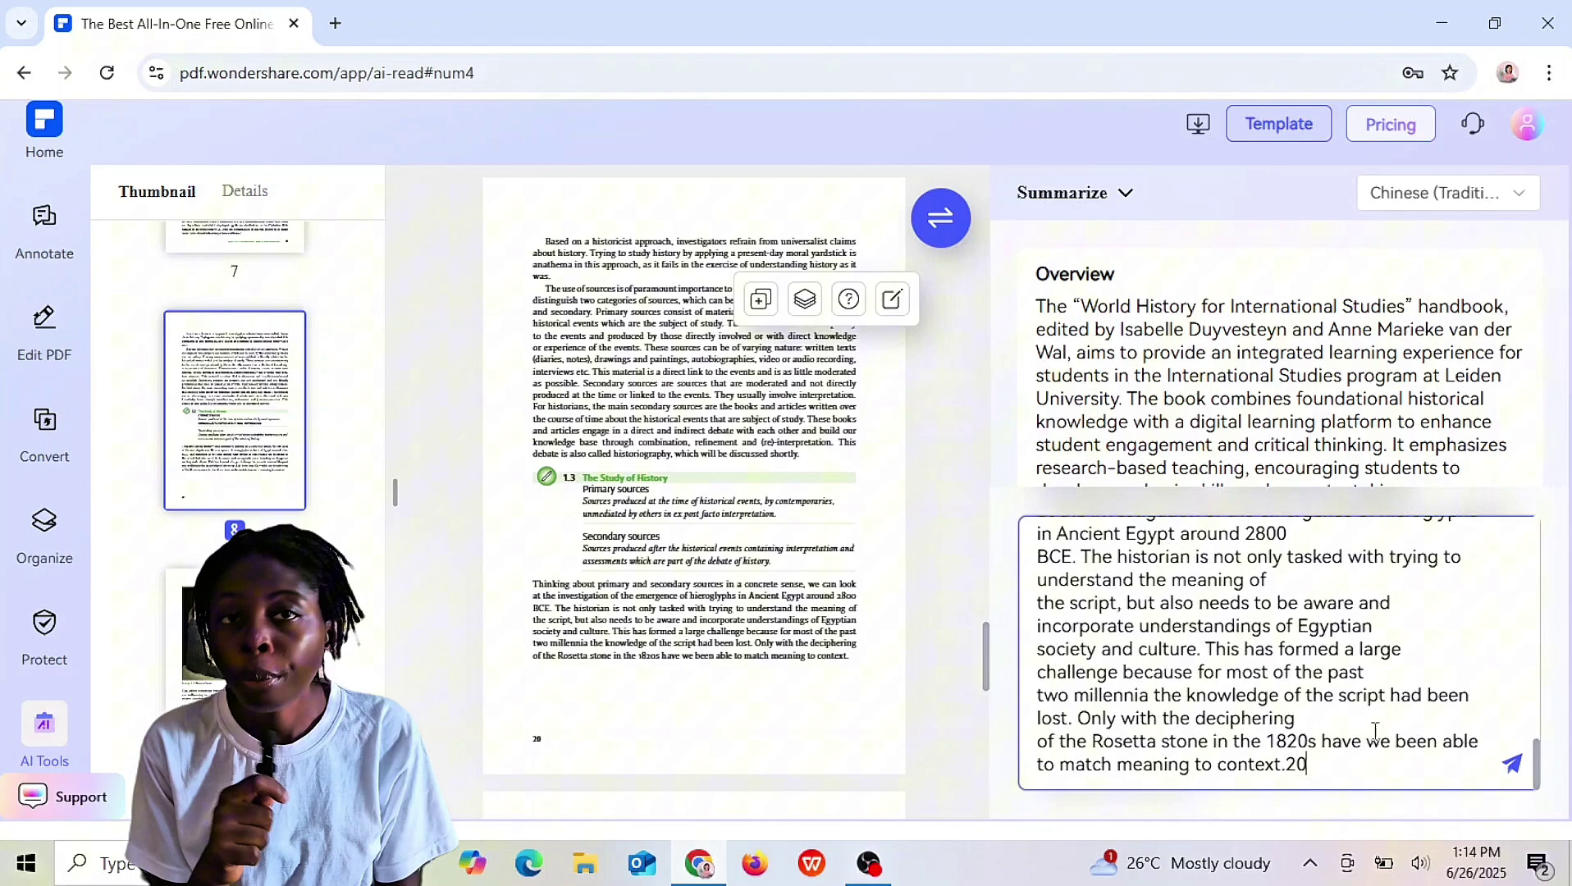
key(Return)
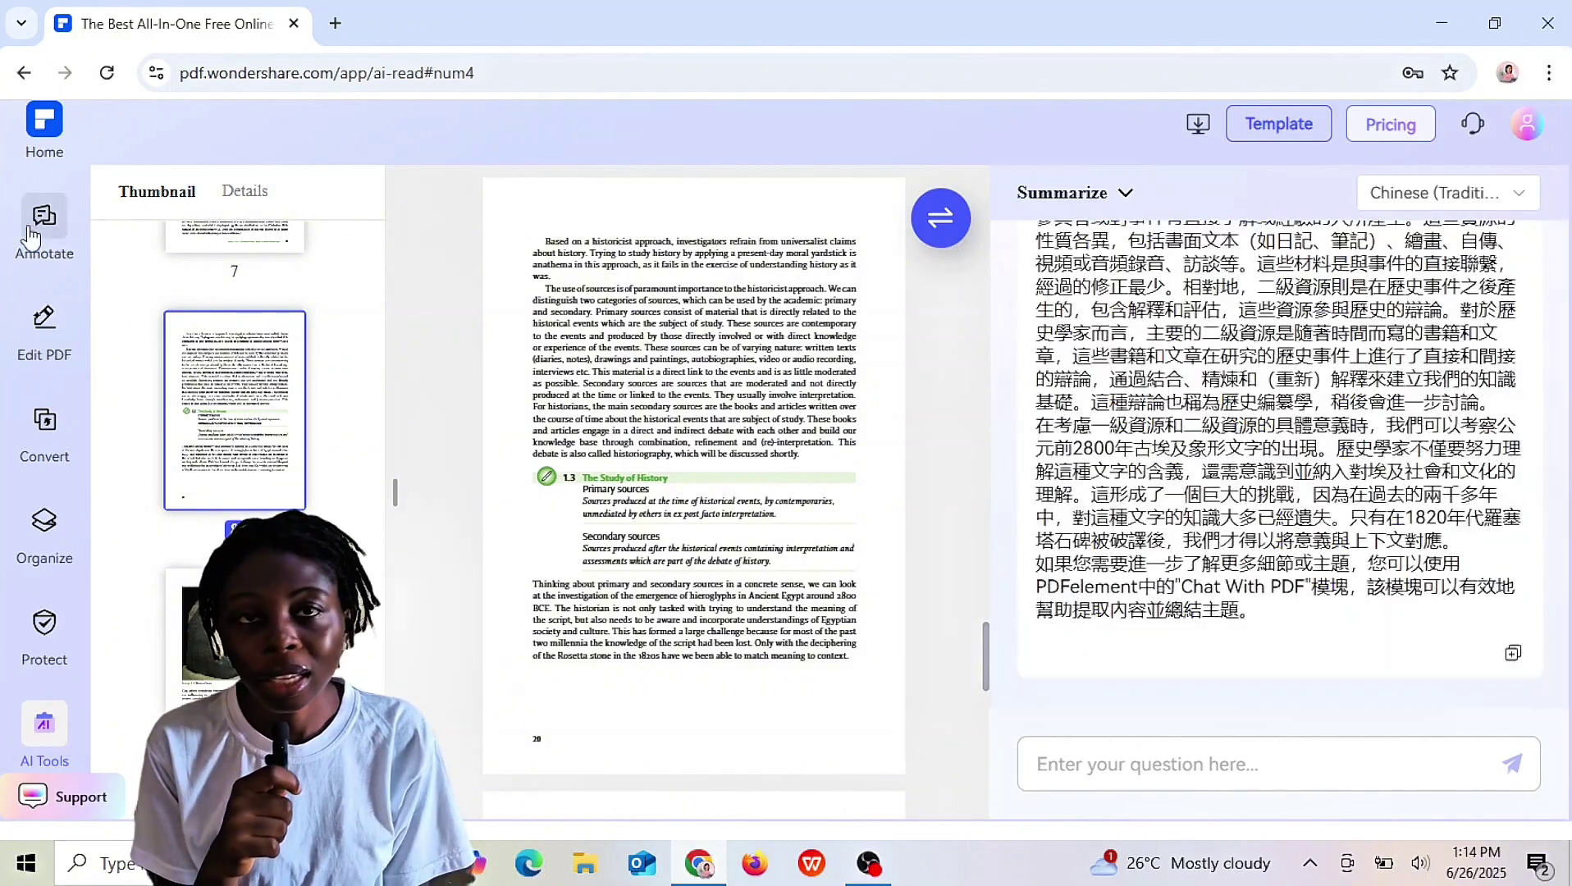
click(44, 128)
click(916, 539)
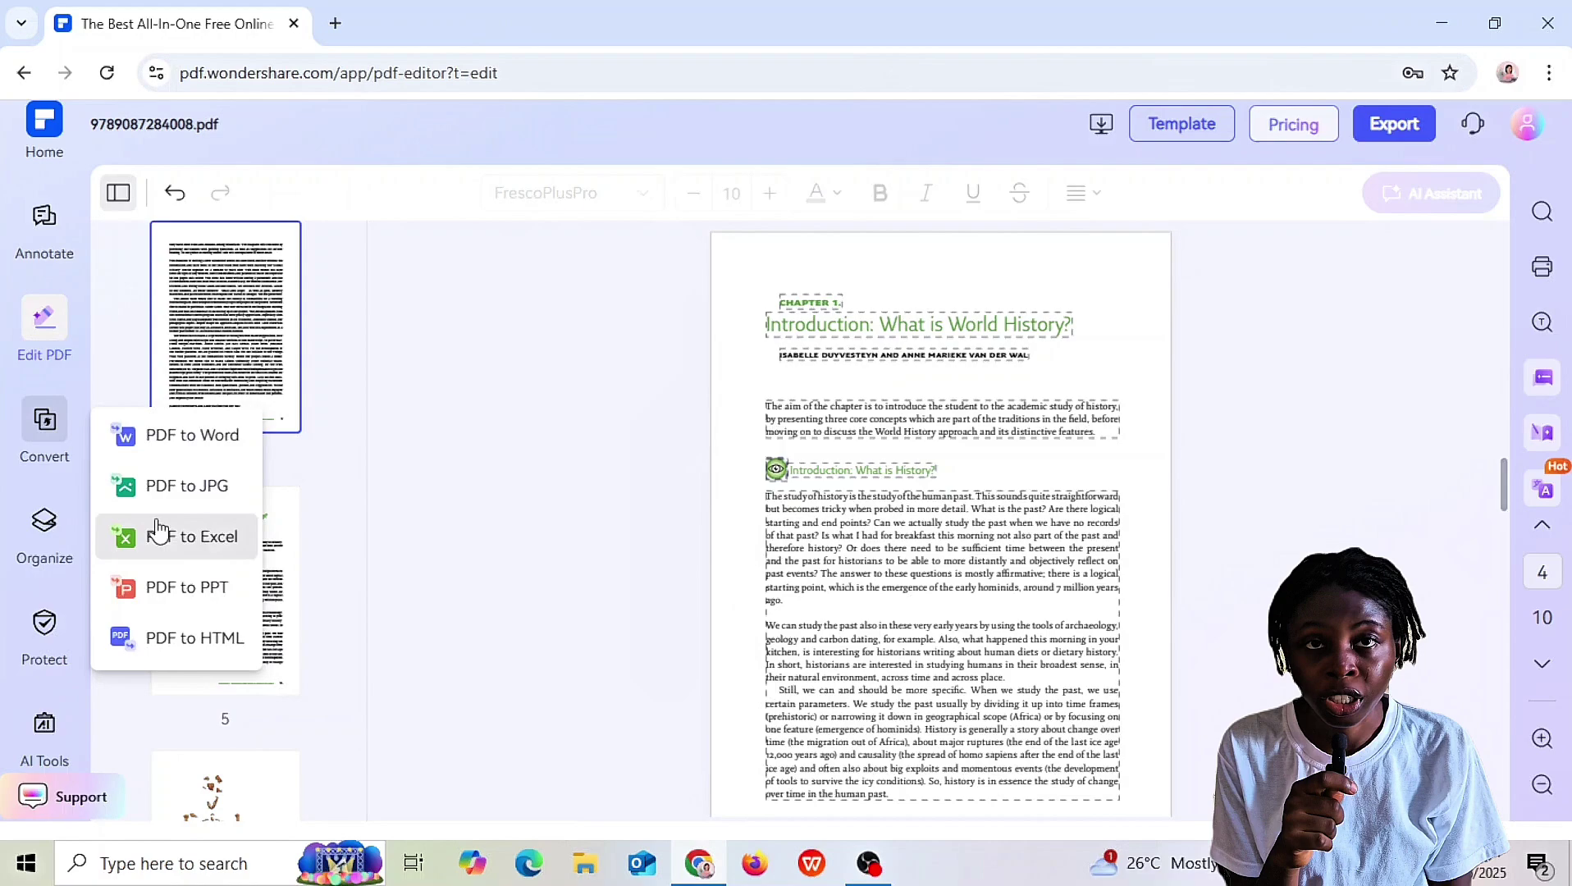
Convert the World History PDF to a PowerPoint file
click(163, 592)
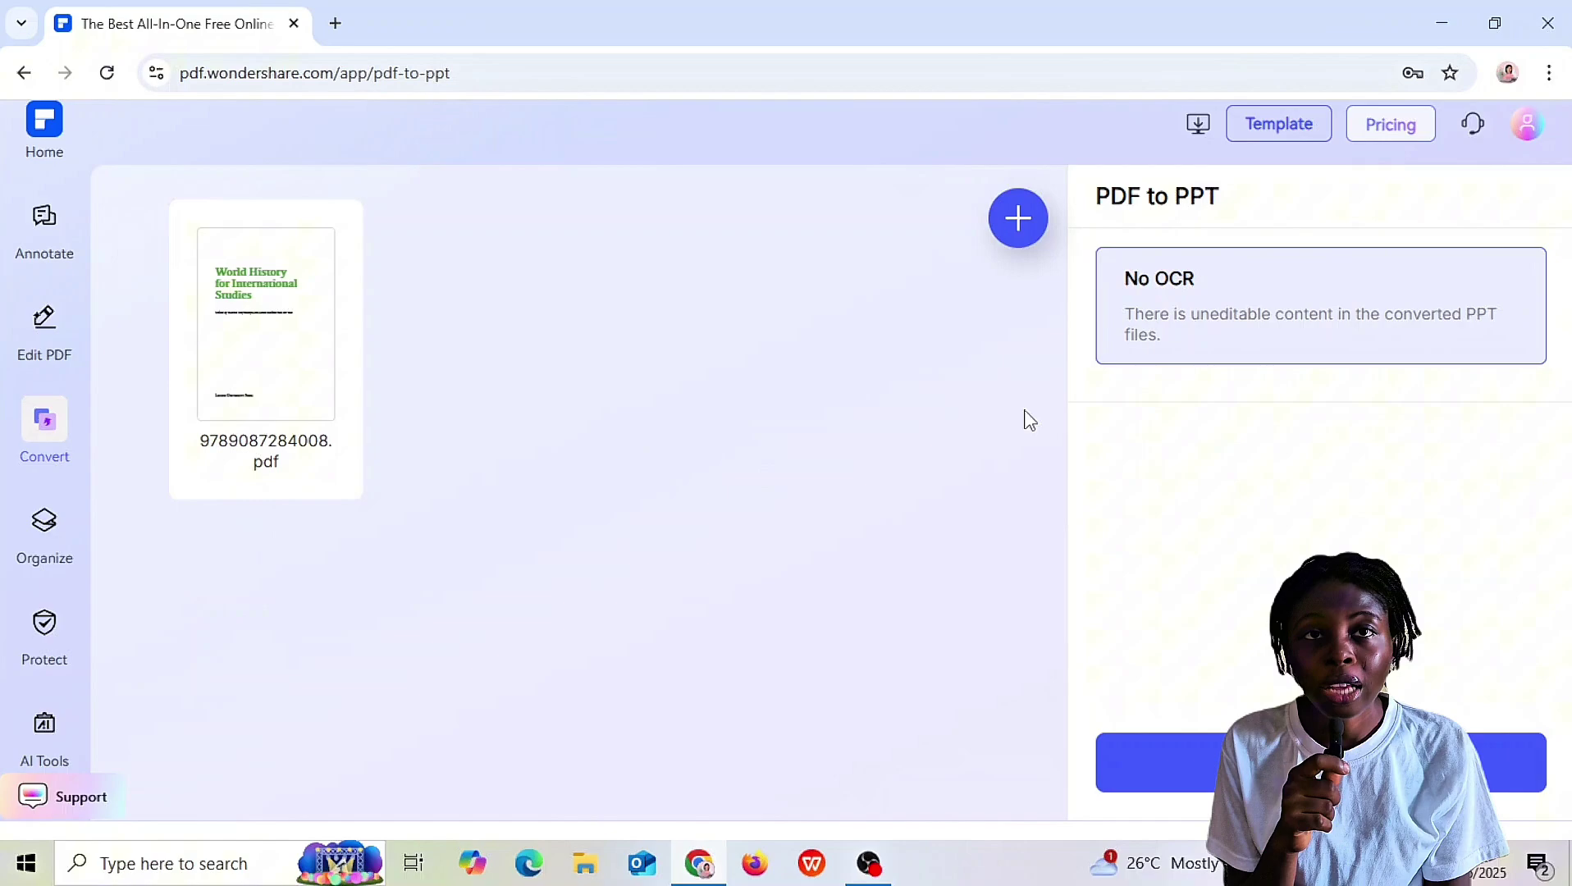
click(1154, 762)
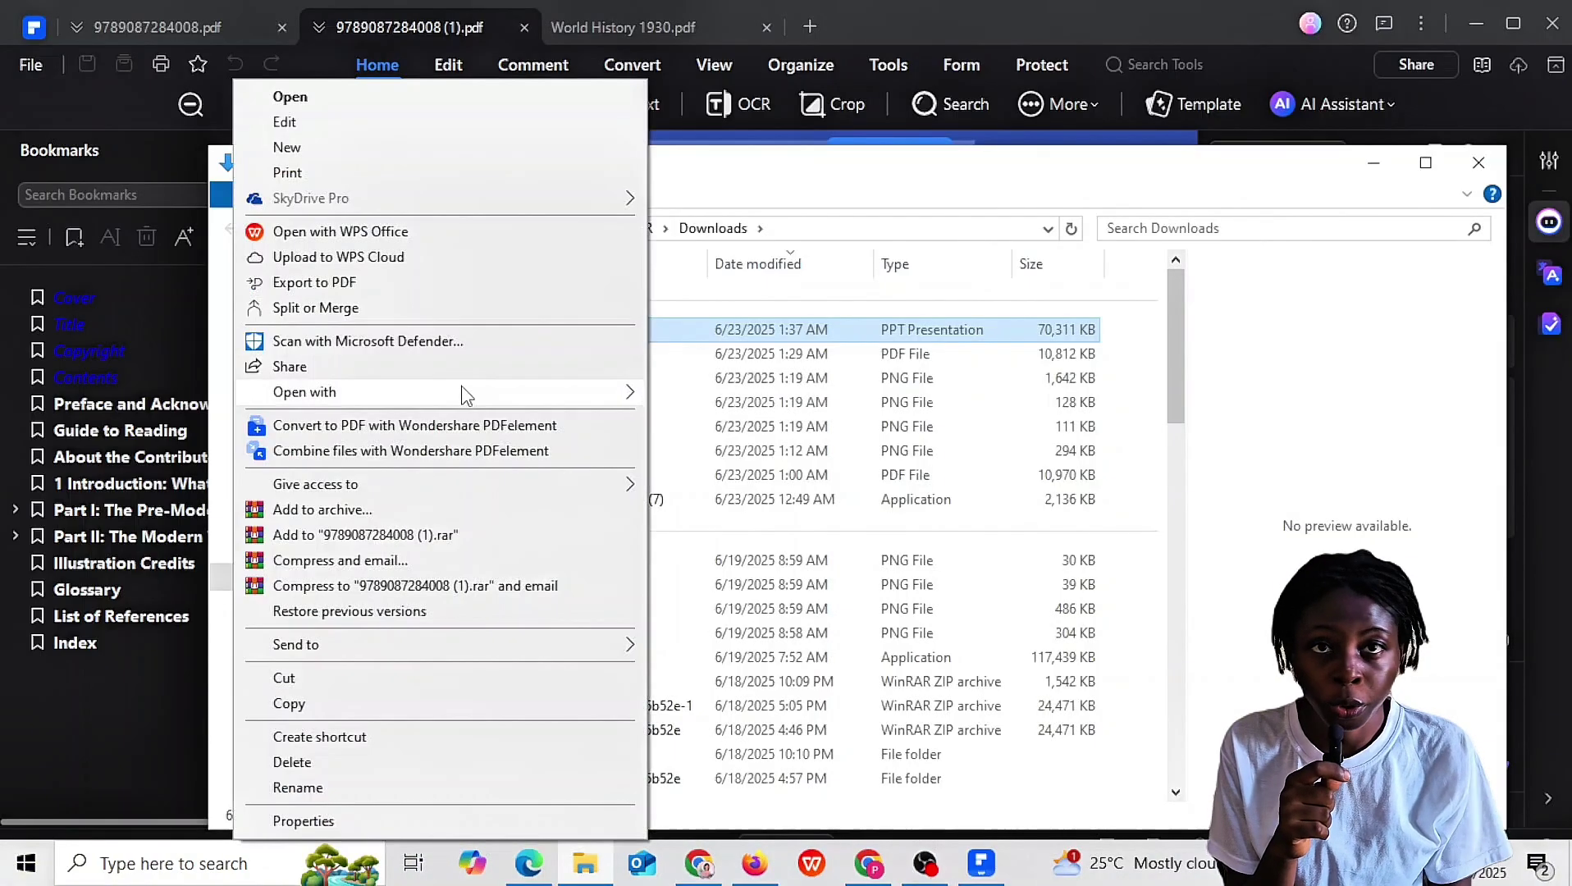
Open the converted presentation in PowerPoint and suppress the default-program message
click(455, 393)
click(626, 479)
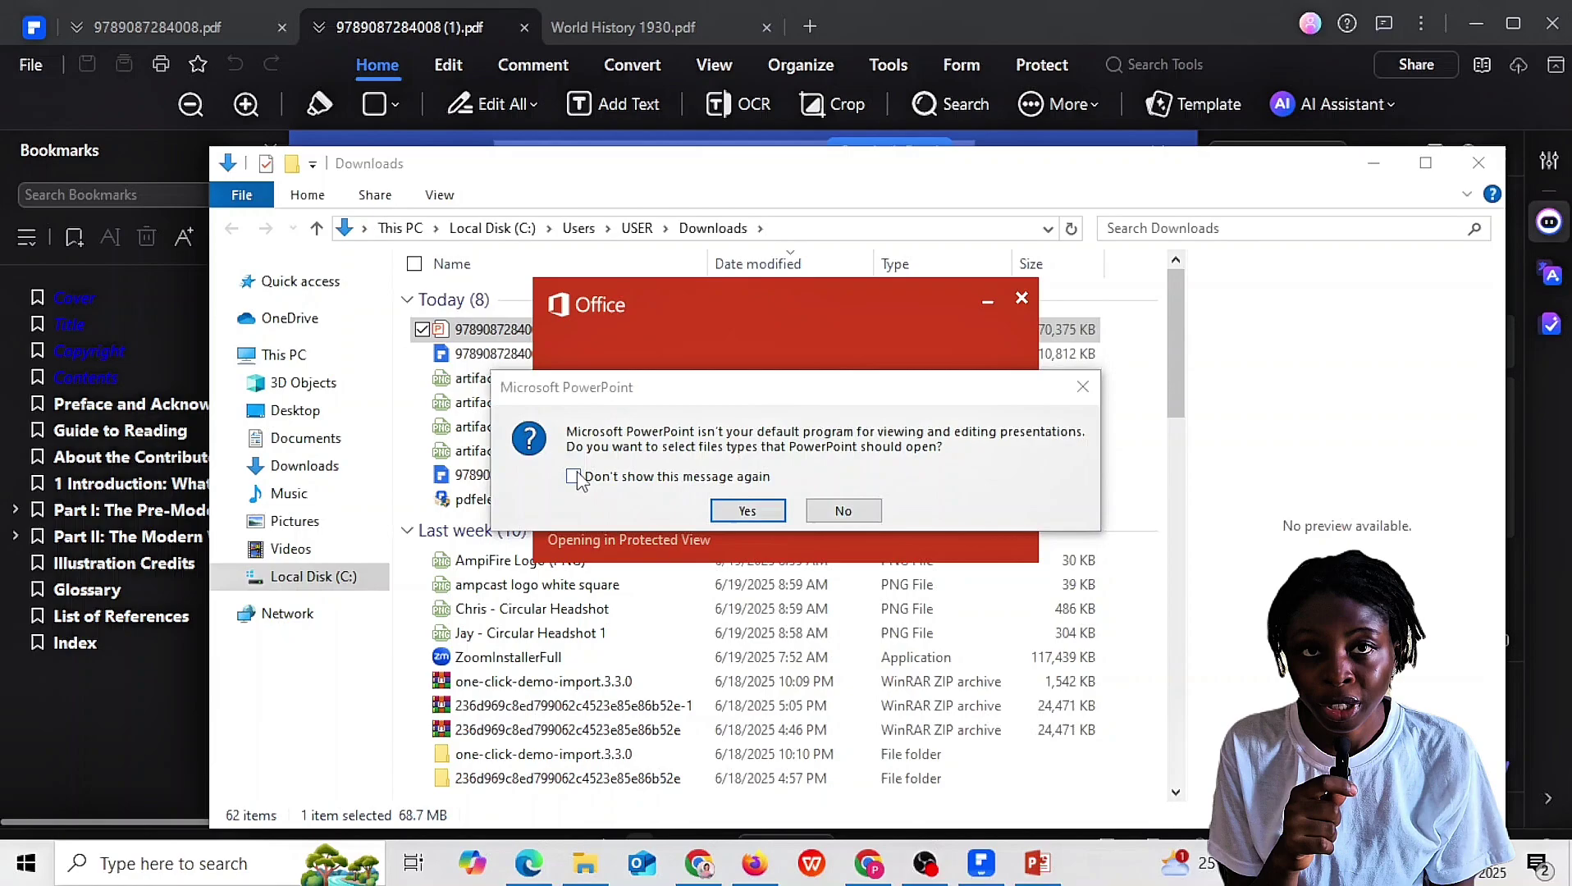
click(842, 511)
click(119, 485)
scroll(187, 681, down, 4)
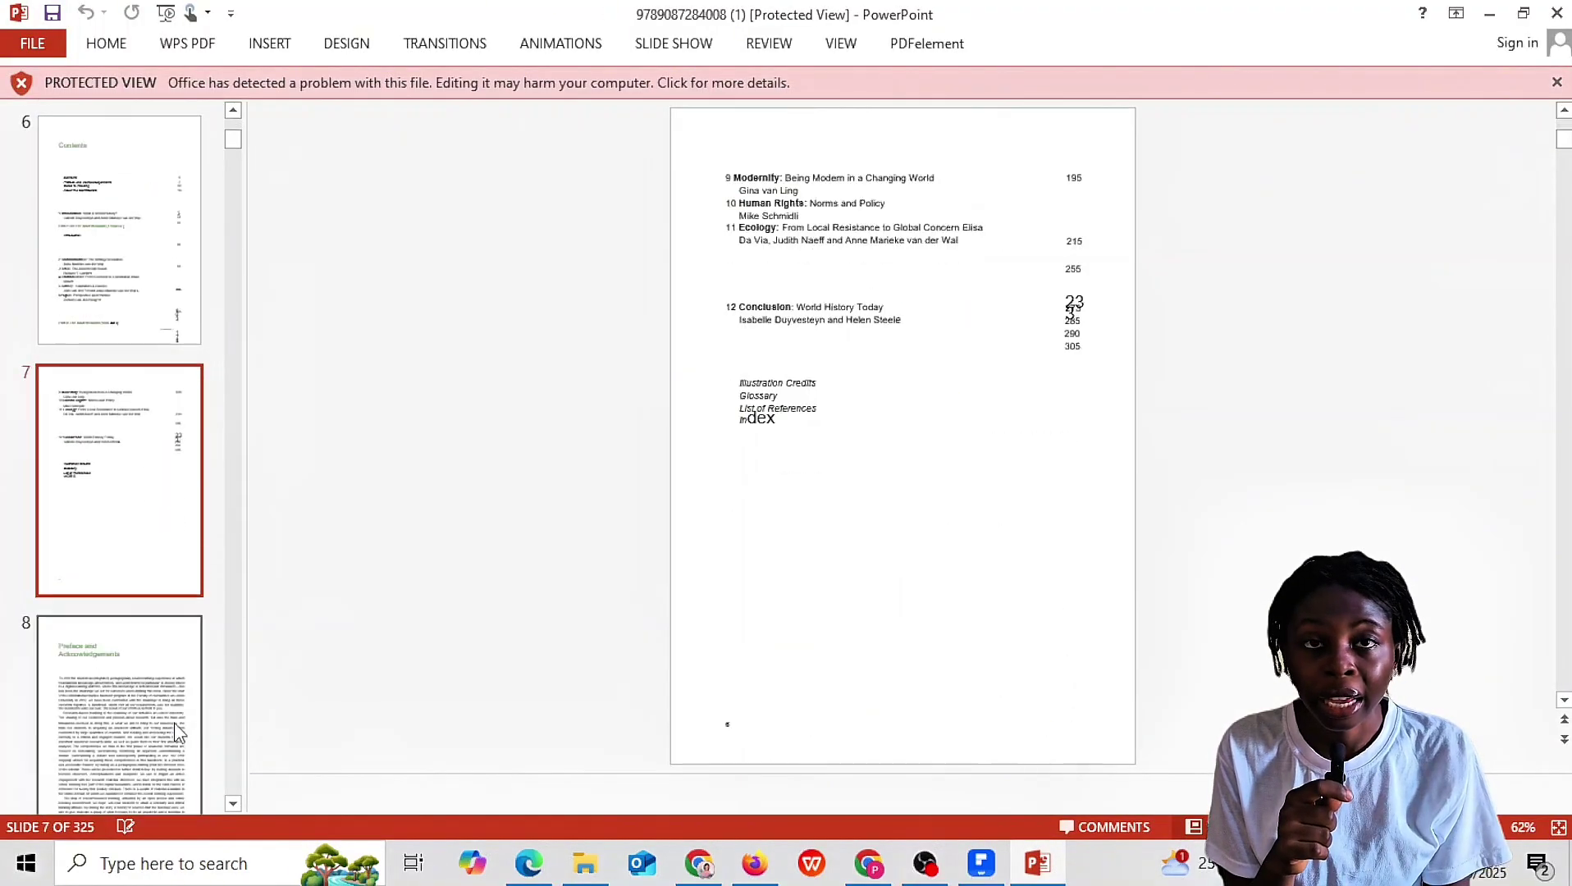
scroll(187, 681, down, 4)
scroll(187, 682, down, 3)
scroll(233, 804, down, 3)
scroll(233, 804, down, 4)
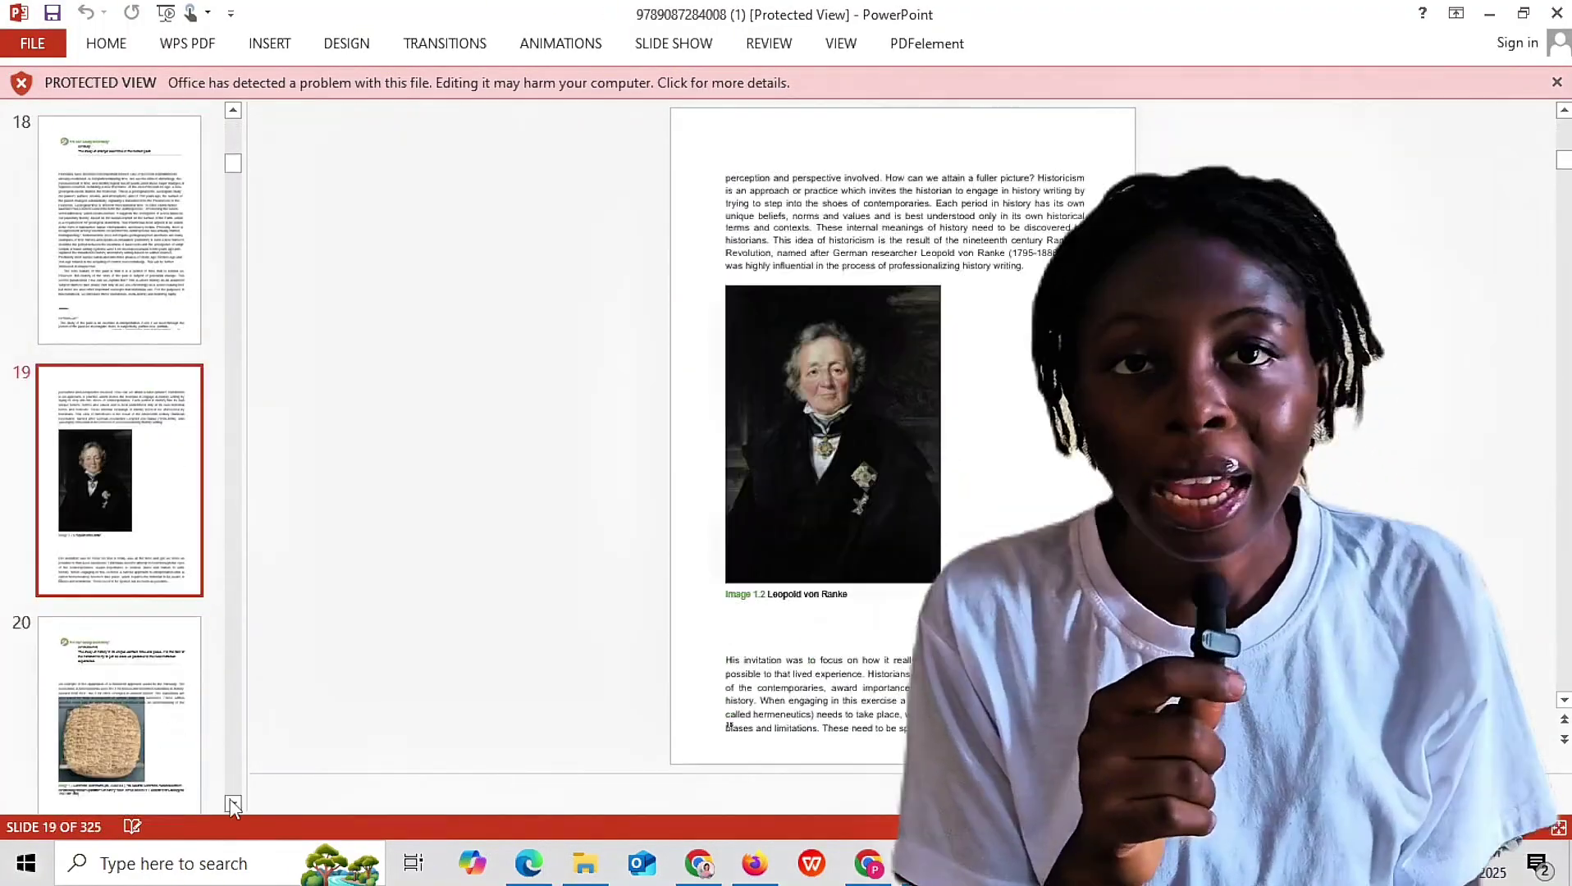
scroll(233, 804, down, 4)
scroll(233, 805, down, 3)
scroll(233, 804, down, 3)
scroll(233, 806, down, 3)
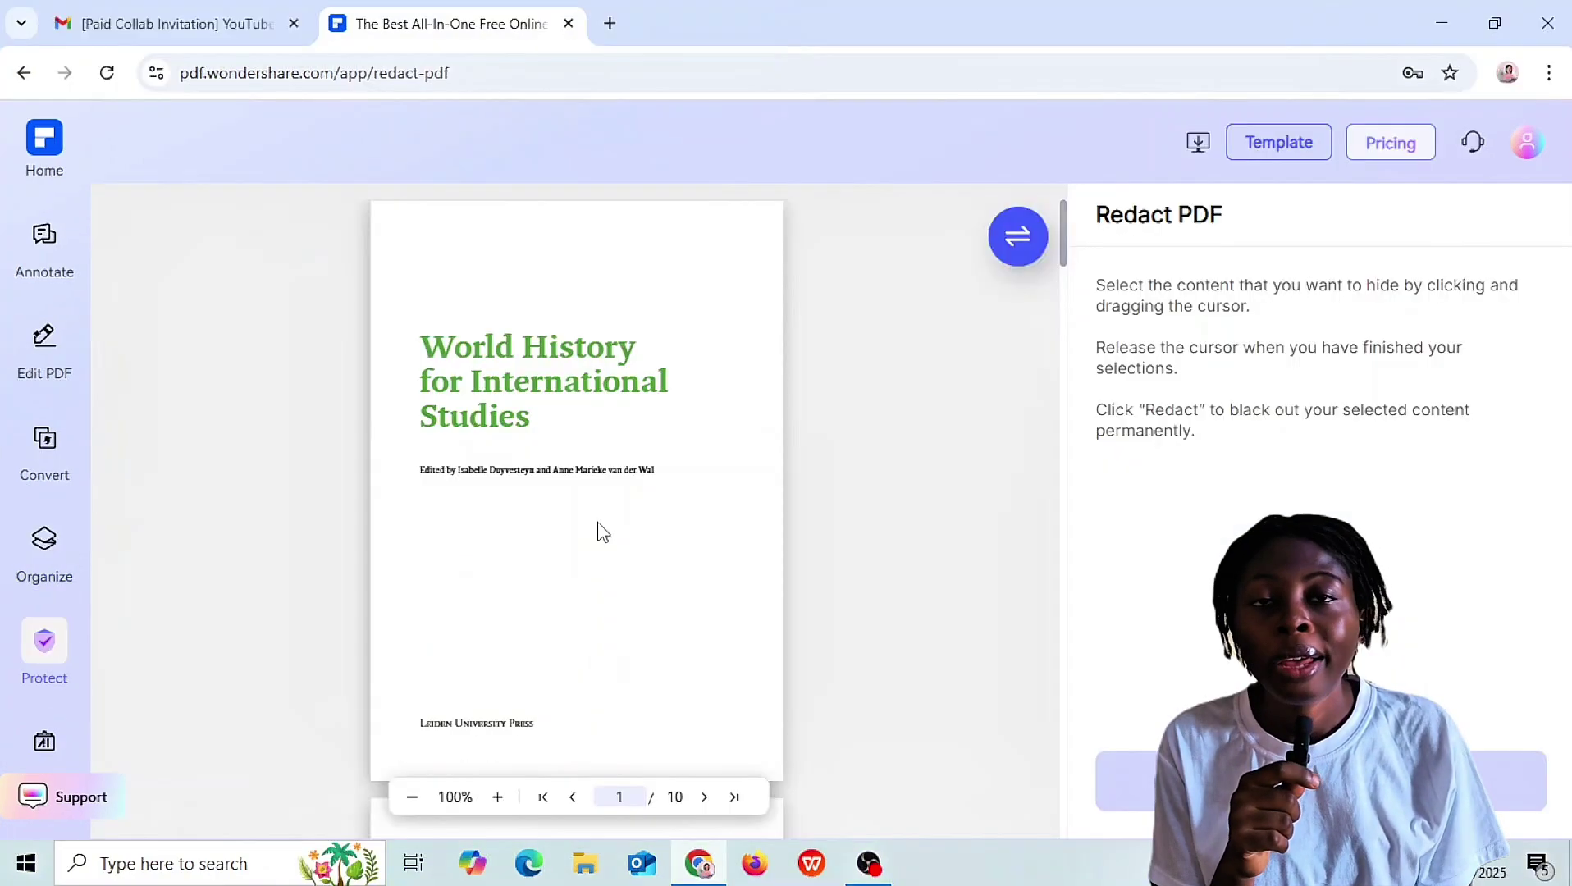
scroll(601, 532, down, 5)
scroll(601, 532, down, 5)
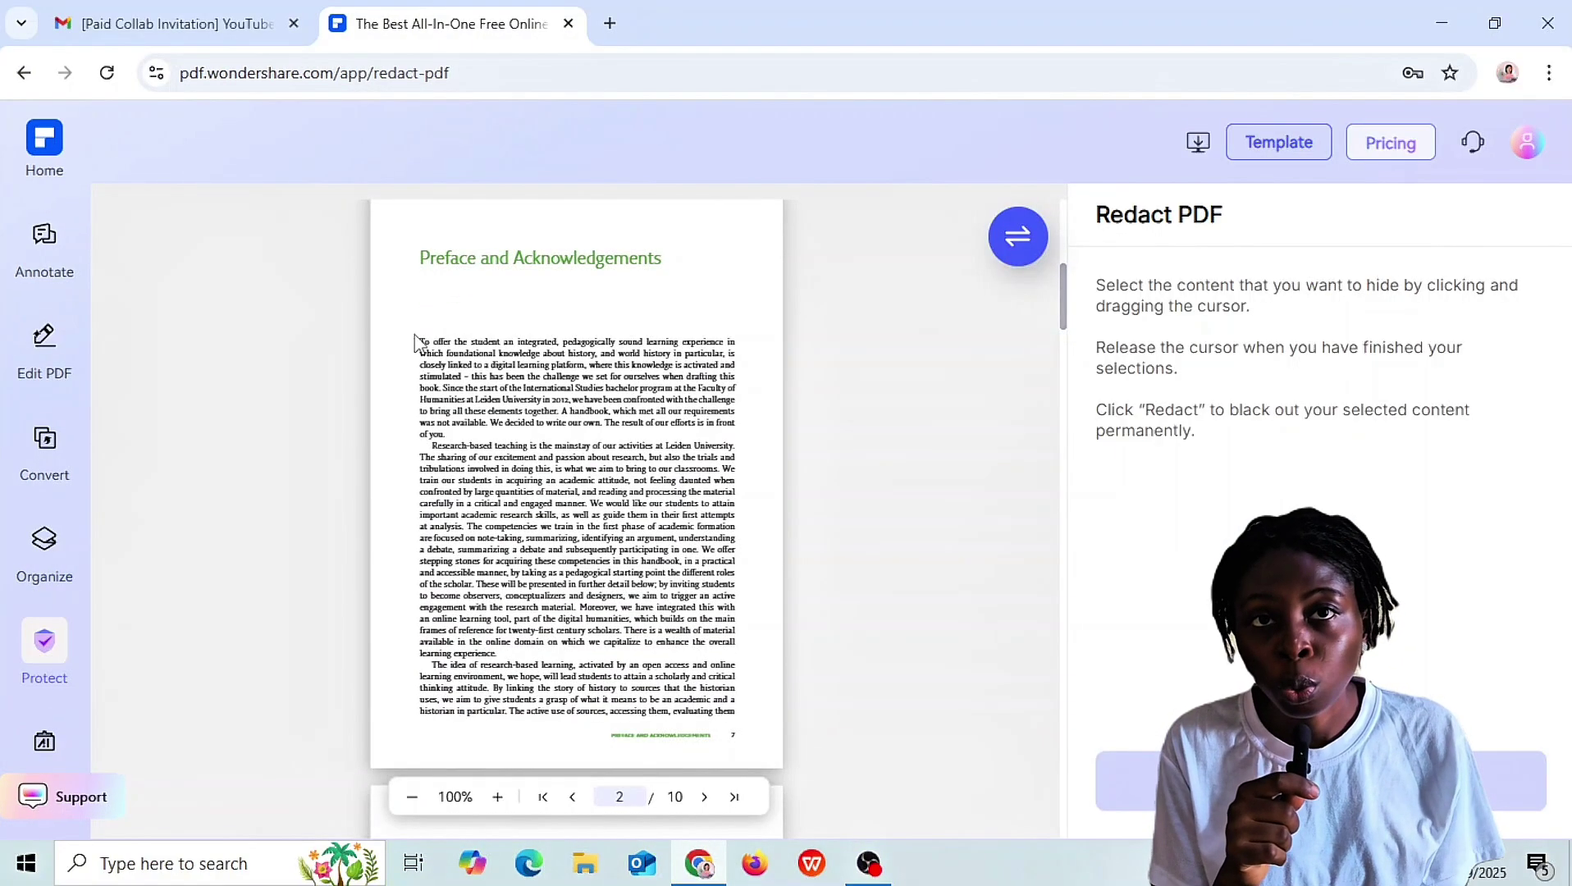
Redact the preface's opening paragraphs in black and shorten the box to fewer lines
drag(421, 344, 744, 657)
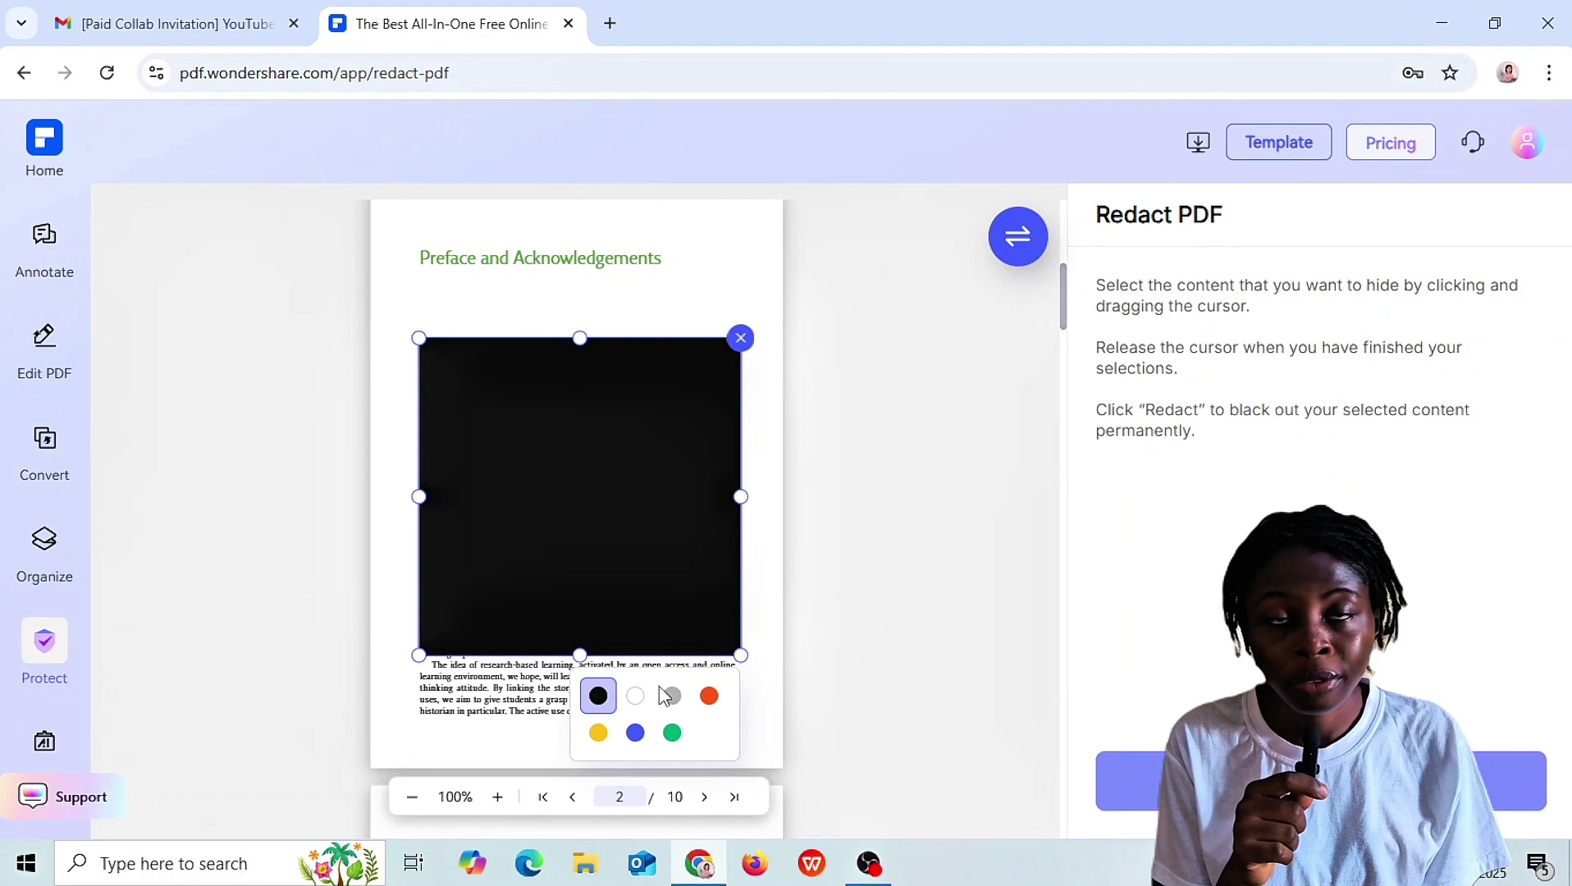
click(634, 732)
click(599, 695)
drag(580, 657, 670, 503)
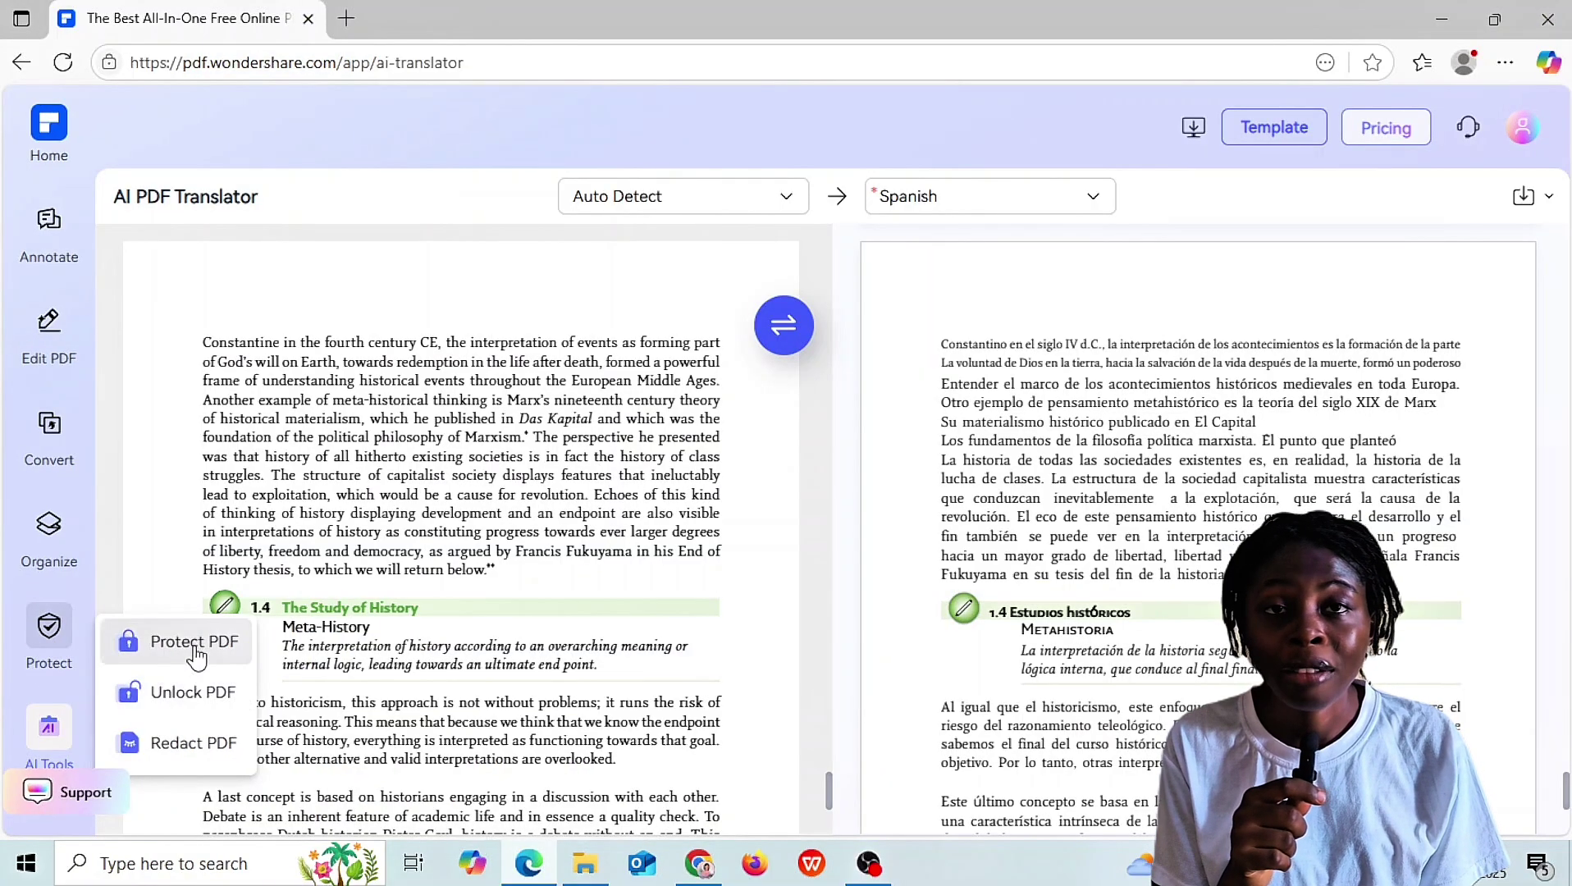
Apply a password to the PDF in Protect PDF and dismiss the save-password prompt
click(195, 642)
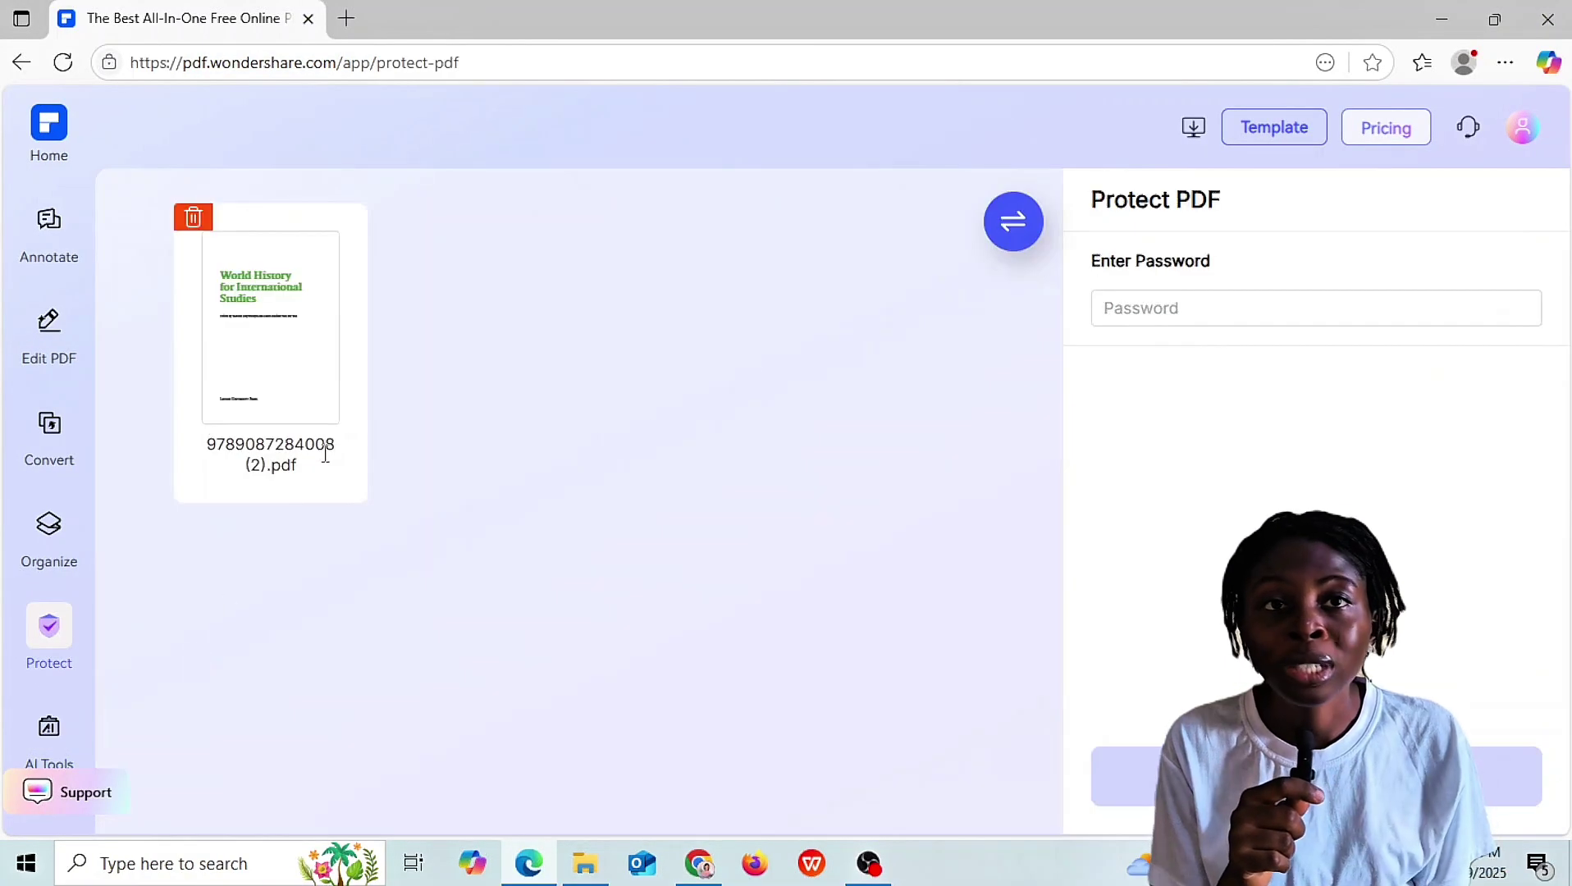
click(1212, 307)
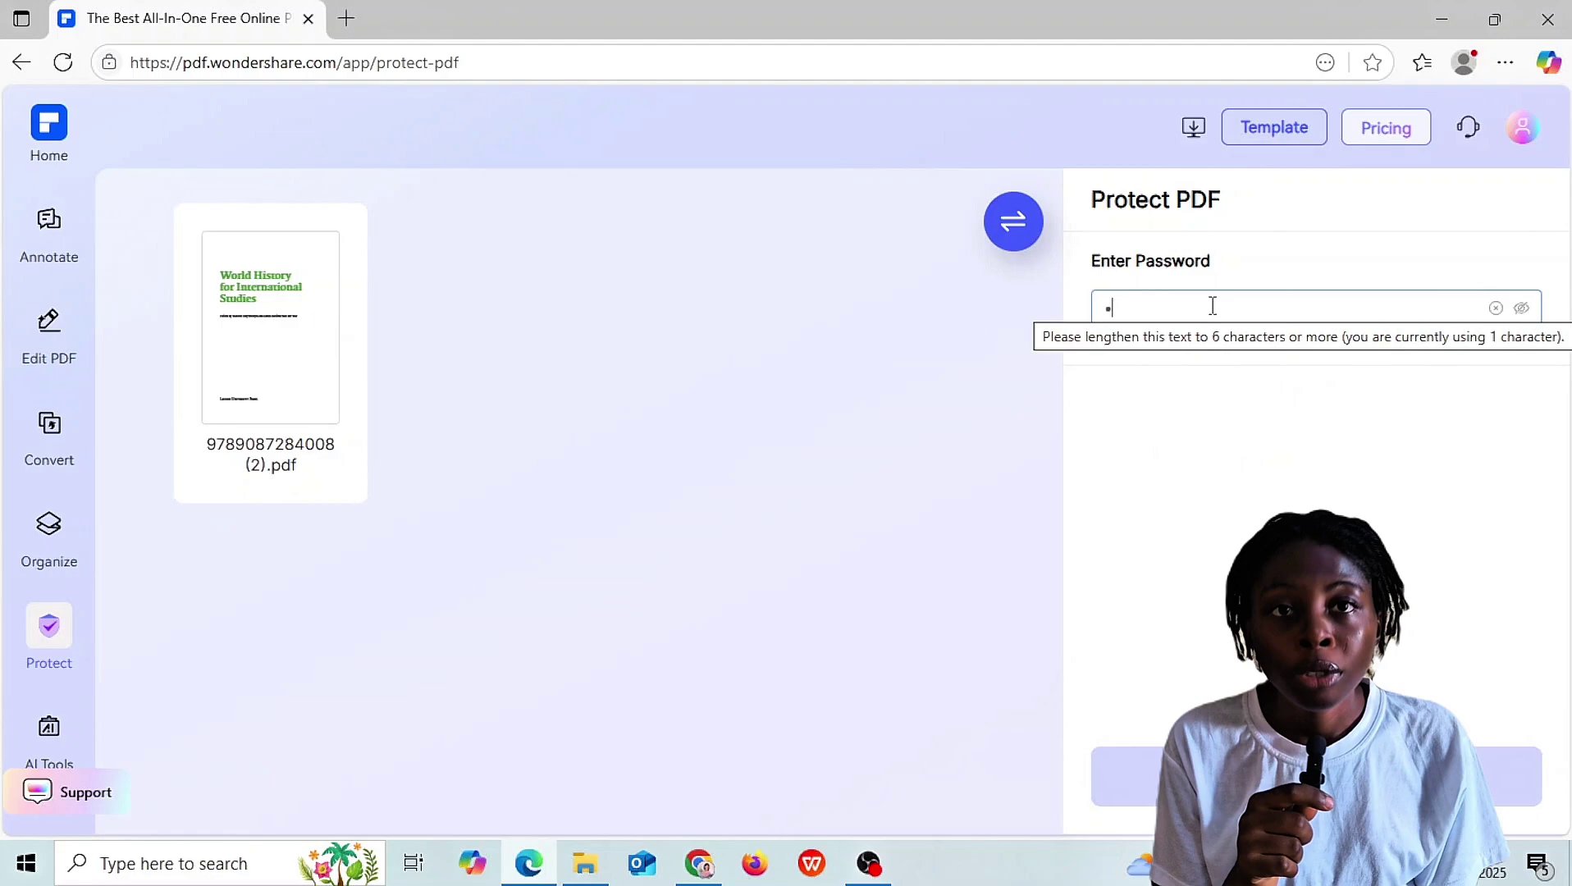
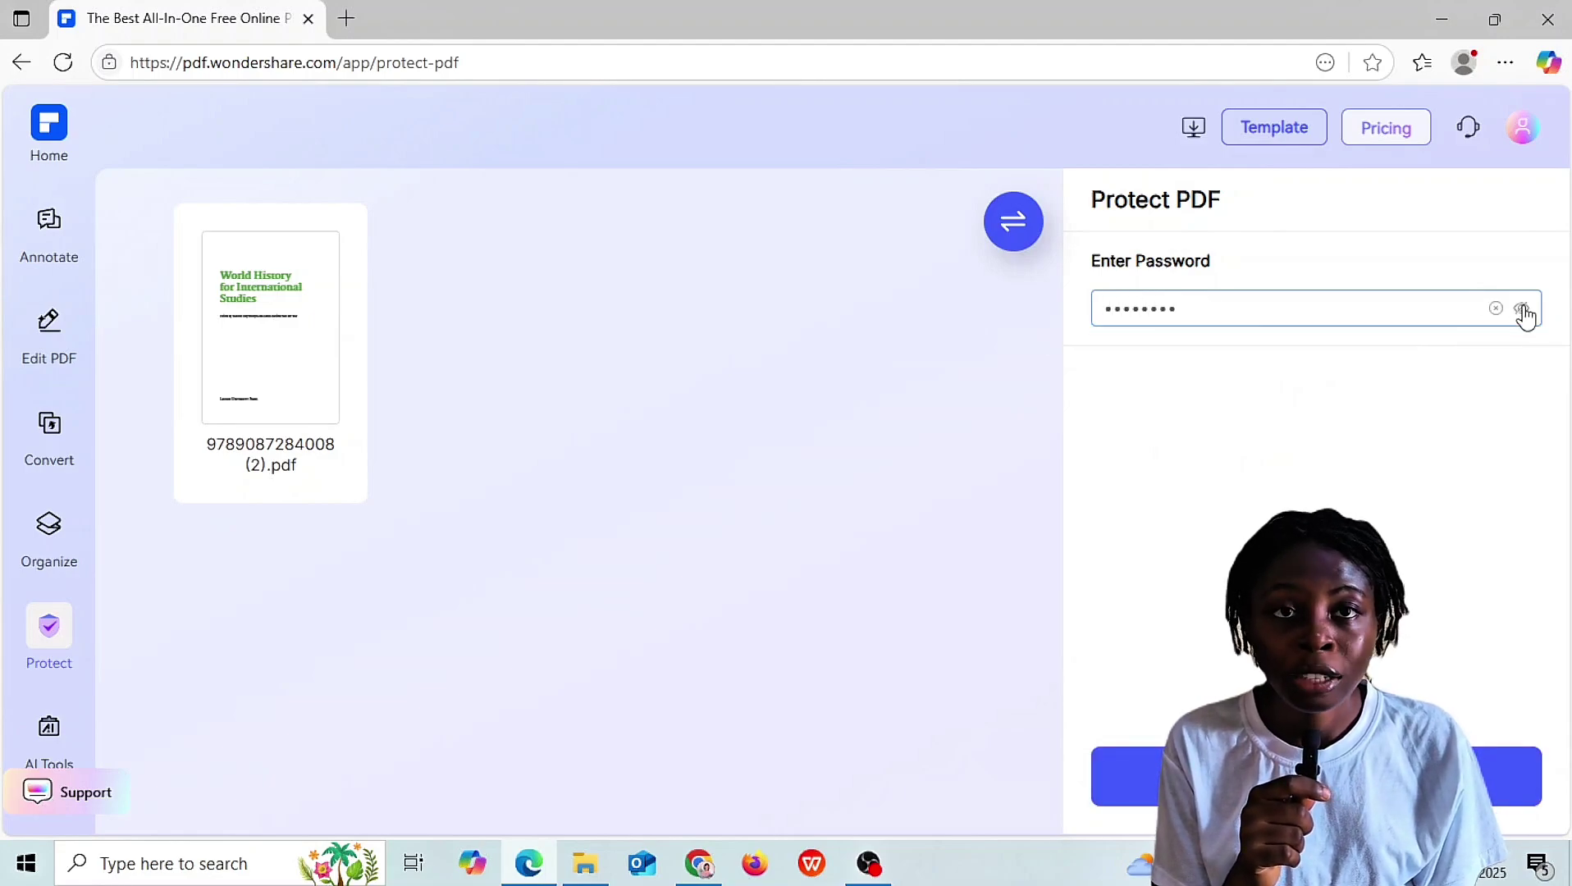
key(Return)
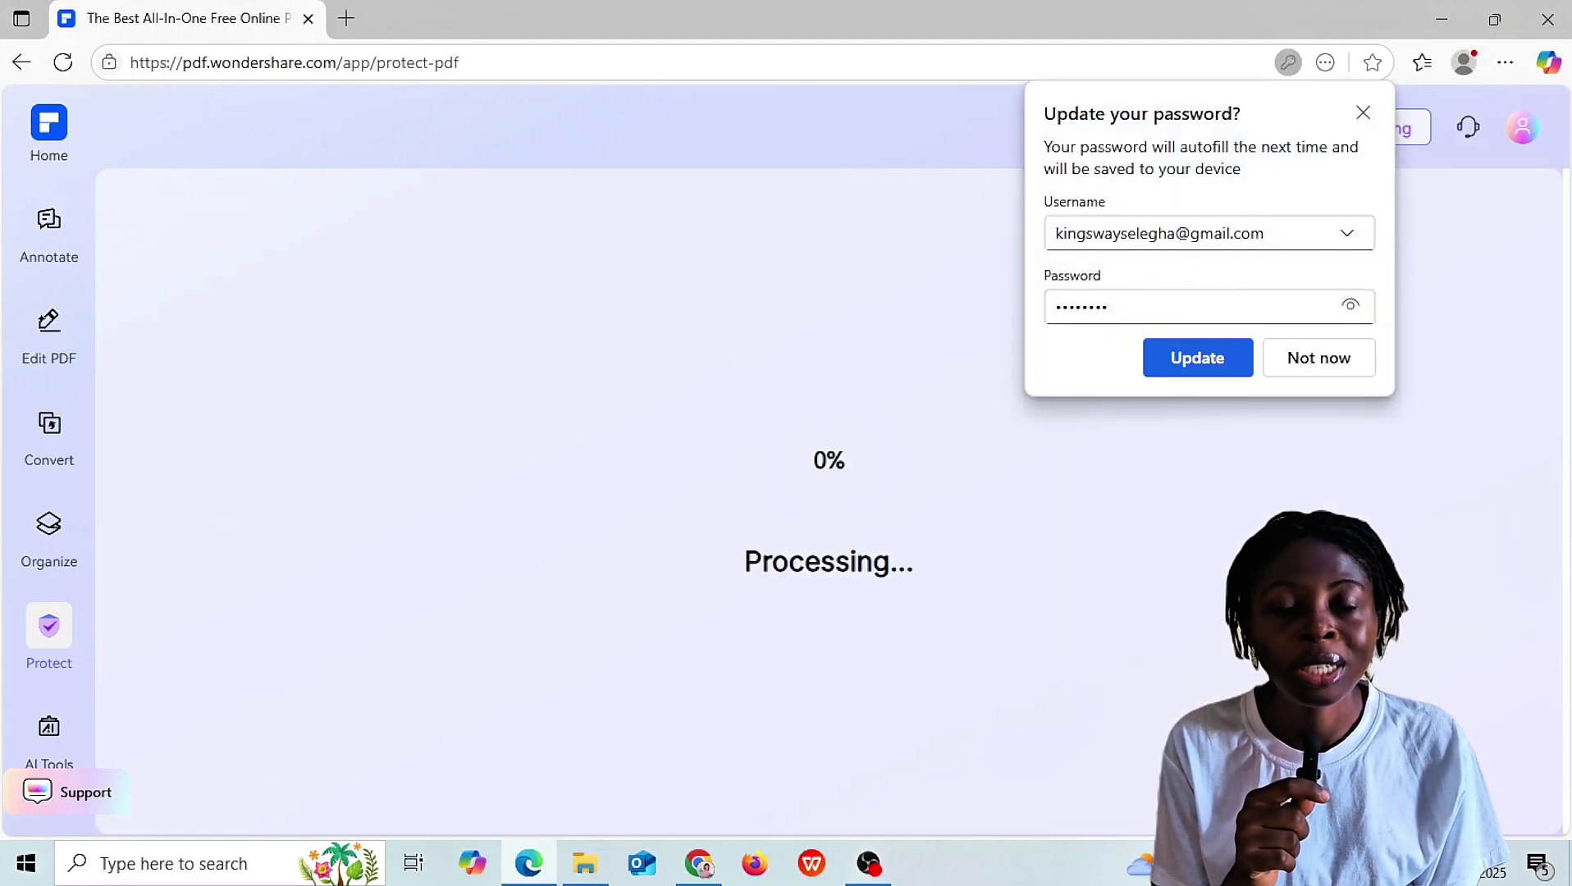
click(1299, 356)
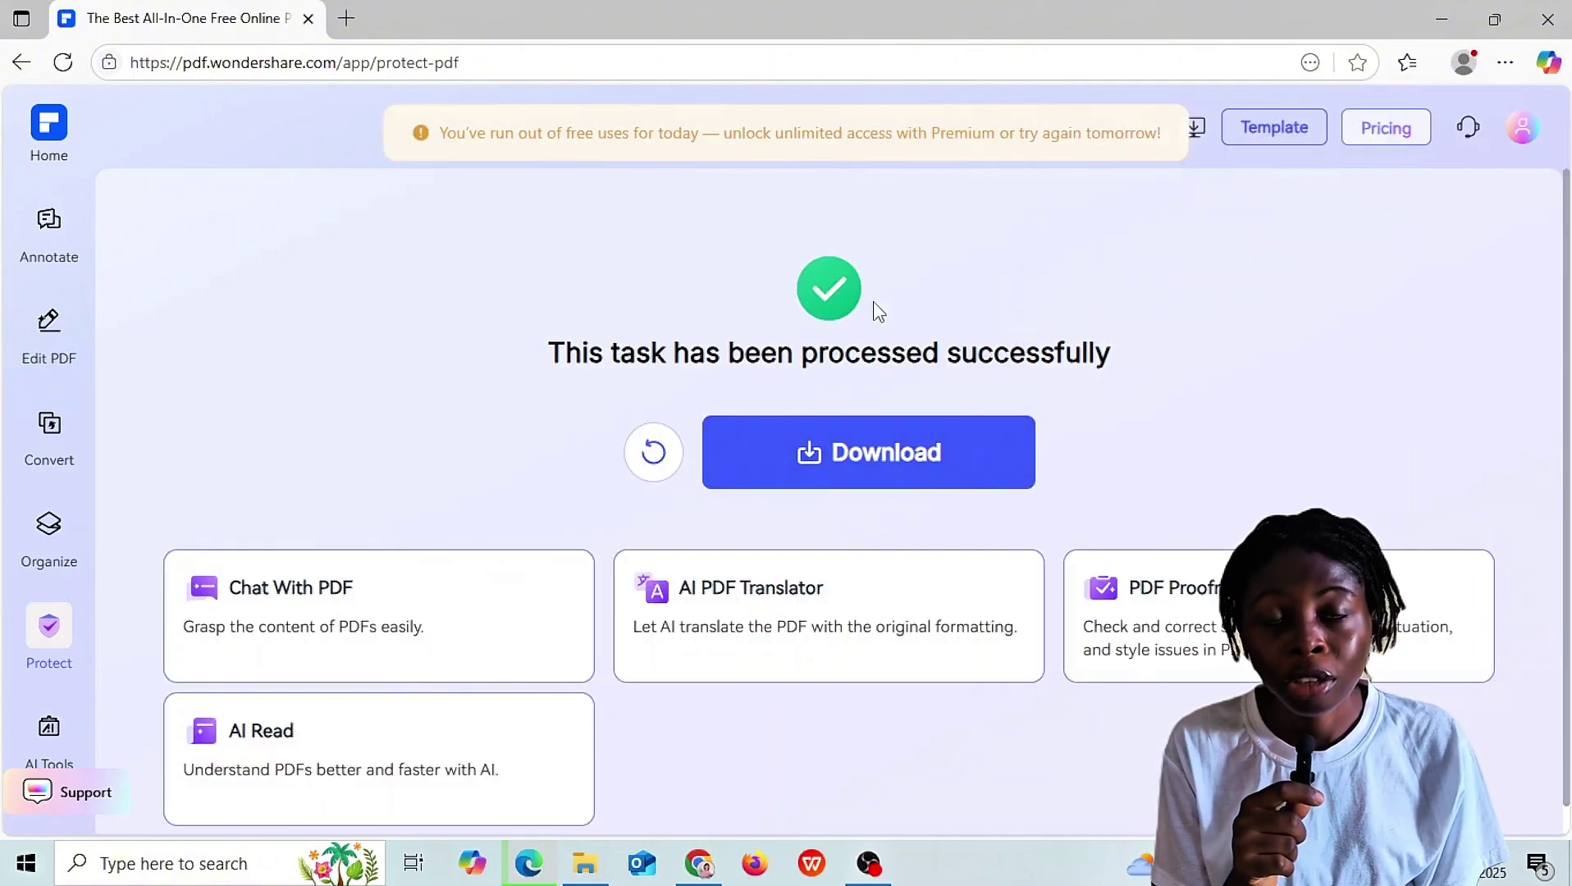